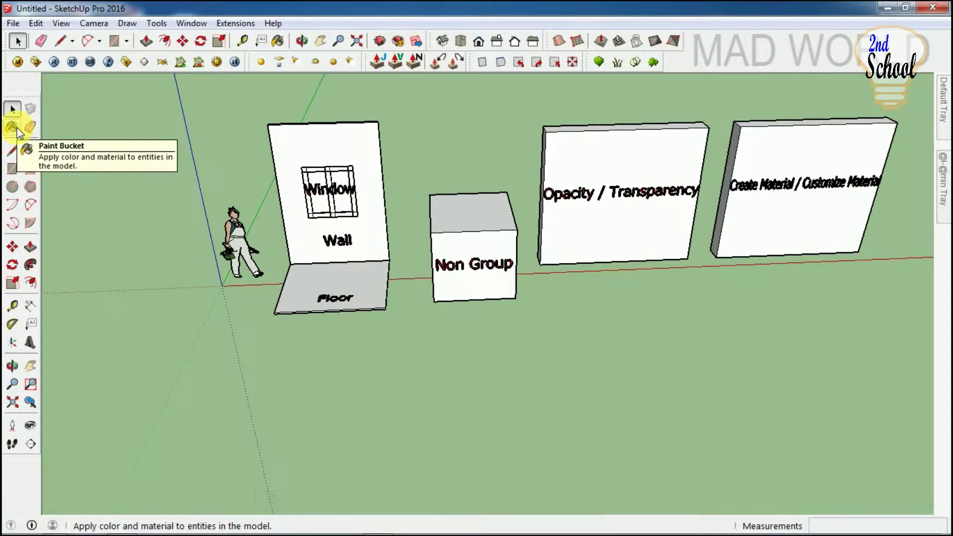
Activate the Paint Bucket so the Materials panel shows Colors, then return to Select.
left_click(159, 24)
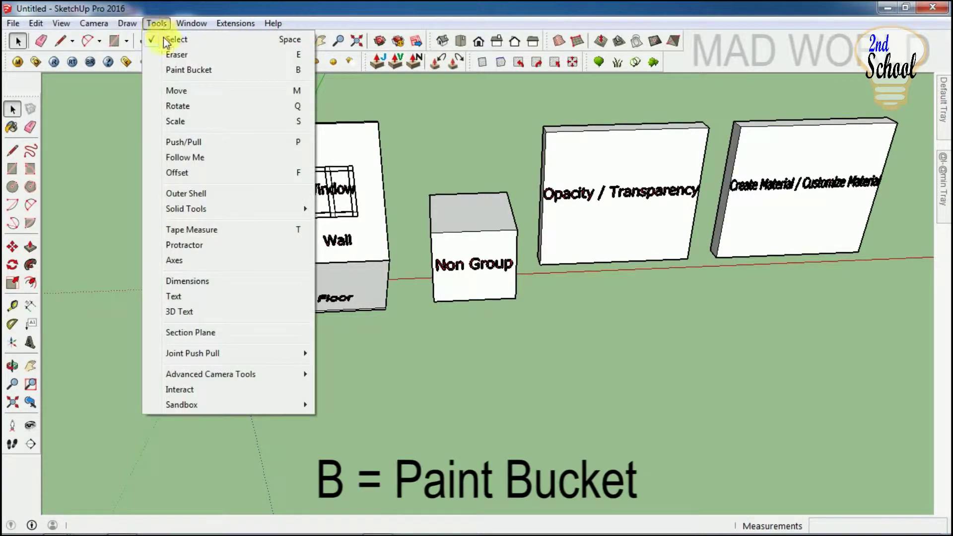
left_click(275, 73)
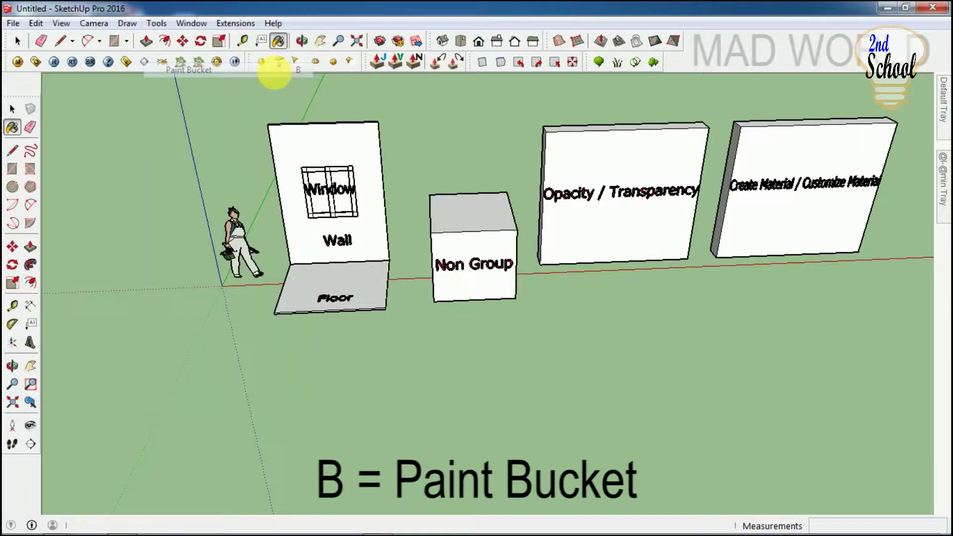
key("space")
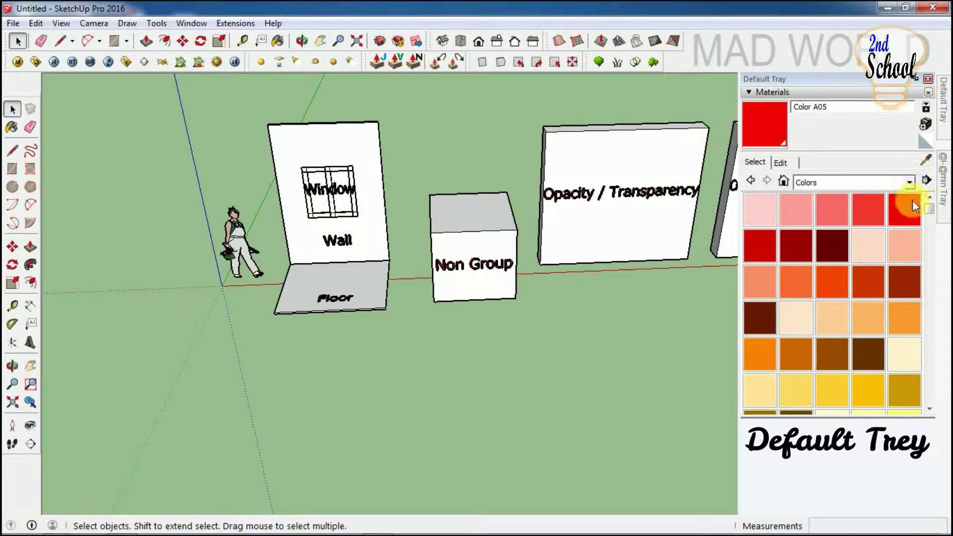
Browse the Wood, then Brick Cladding and Siding, then Metal material collections.
left_click(909, 182)
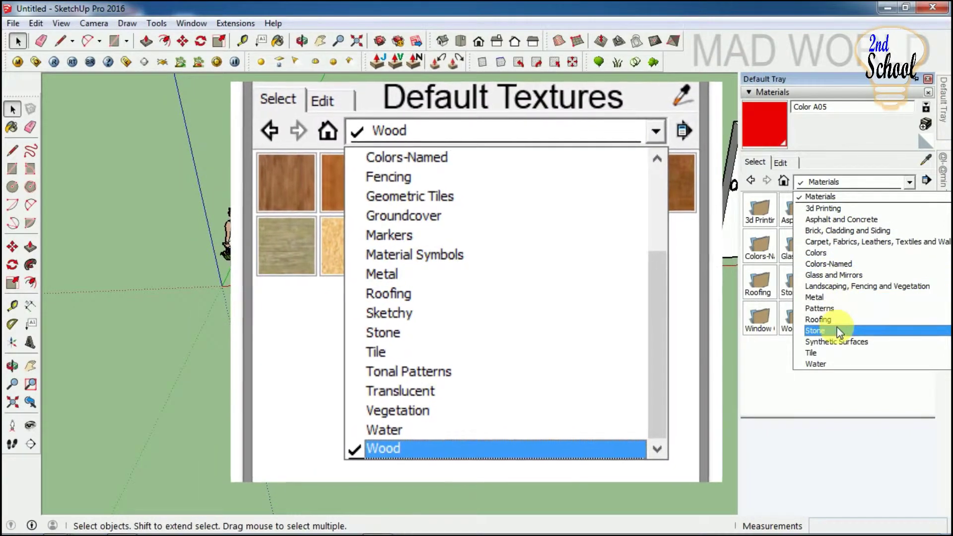
scroll(830, 352, "down", 1)
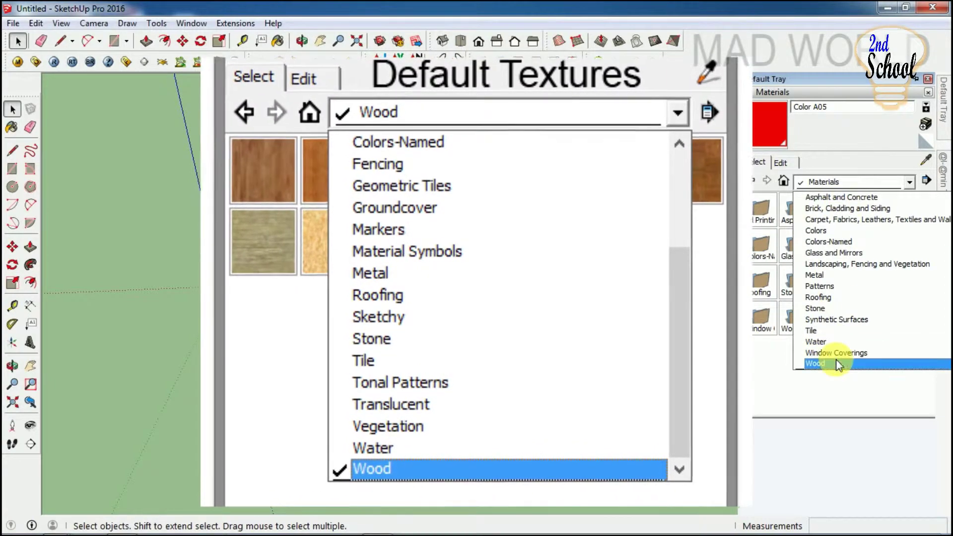
left_click(836, 360)
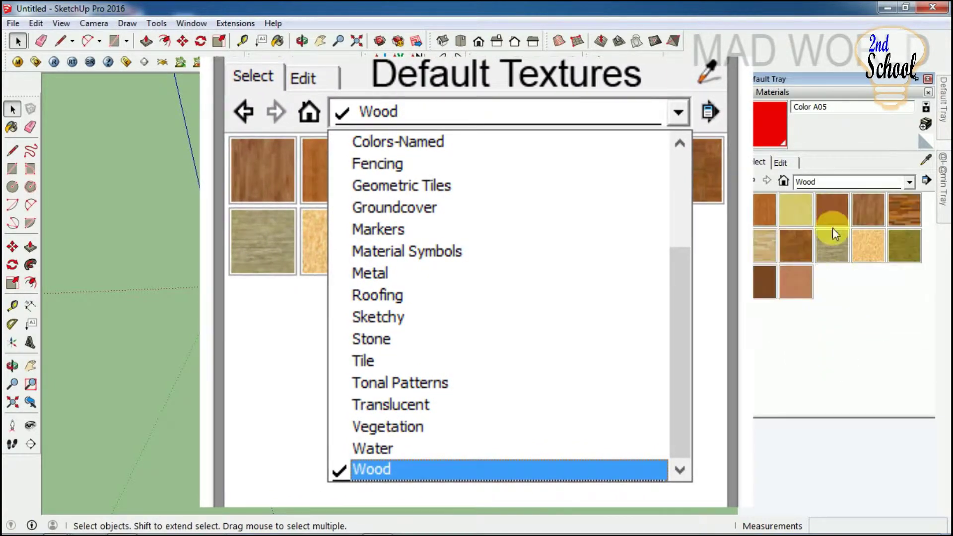
left_click(908, 183)
left_click(864, 208)
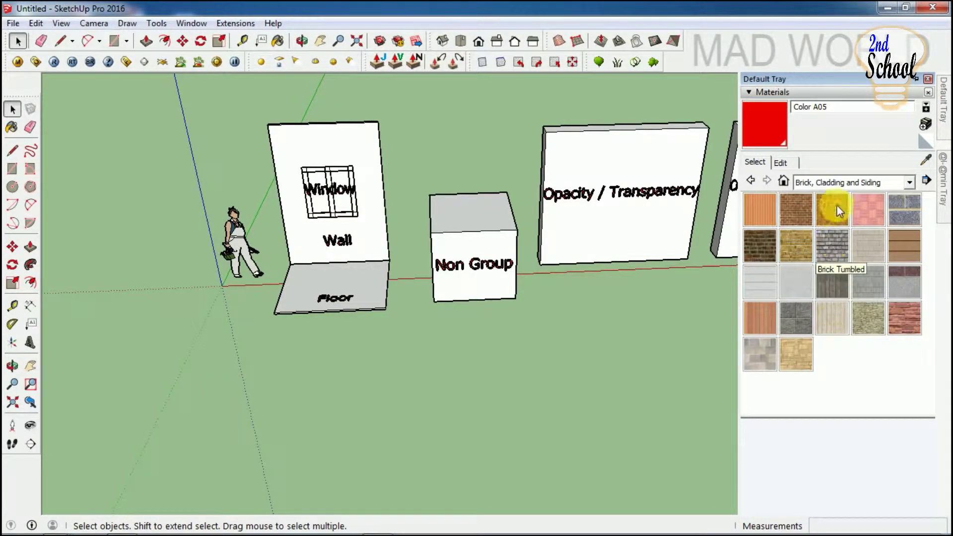
left_click(910, 182)
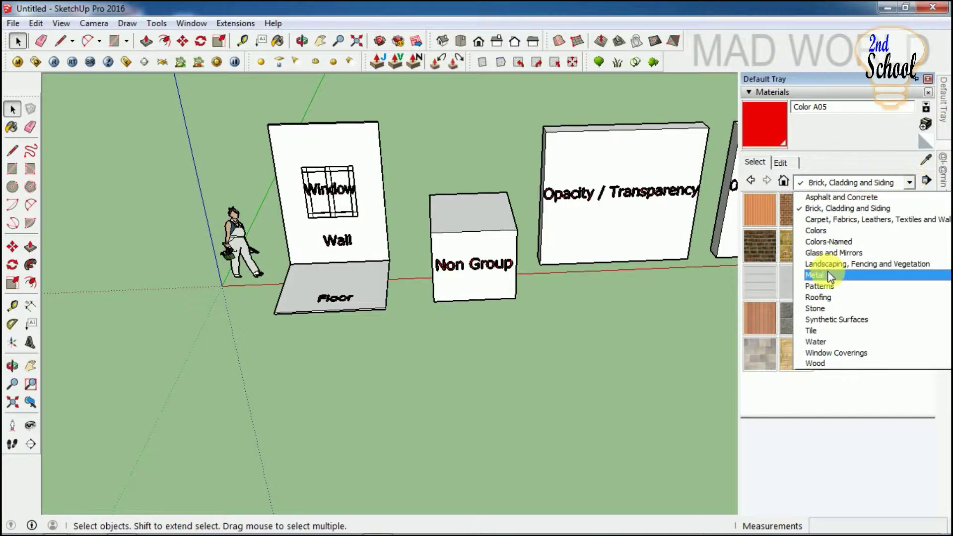
left_click(824, 274)
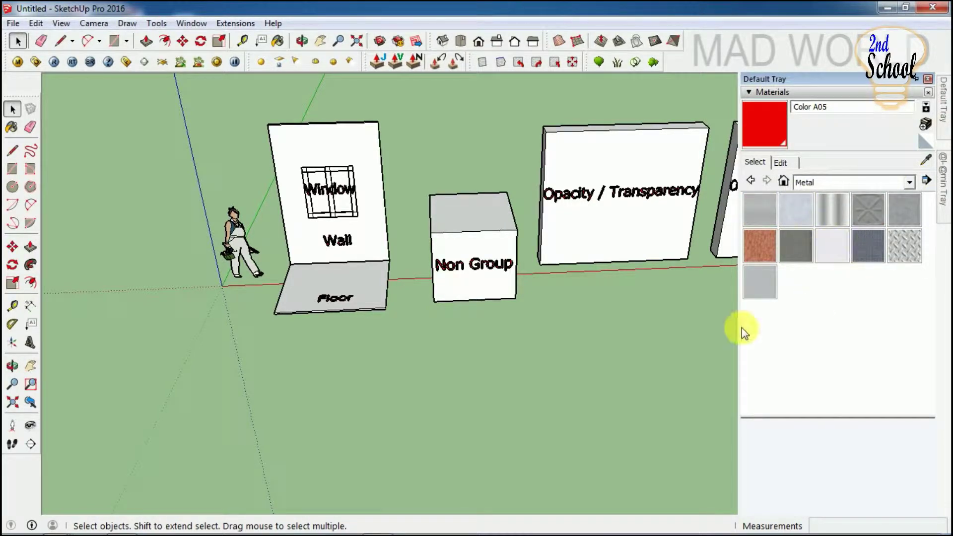
key("h")
scroll(347, 243, "up", 5)
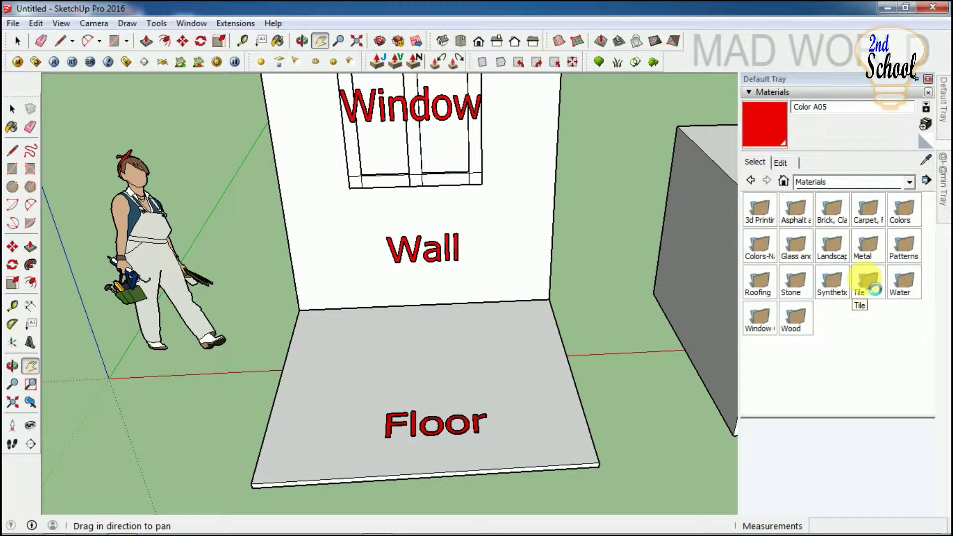
Pick Tile Navy from the Tile collection and paint the Floor face with it.
scroll(816, 303, "down", 3)
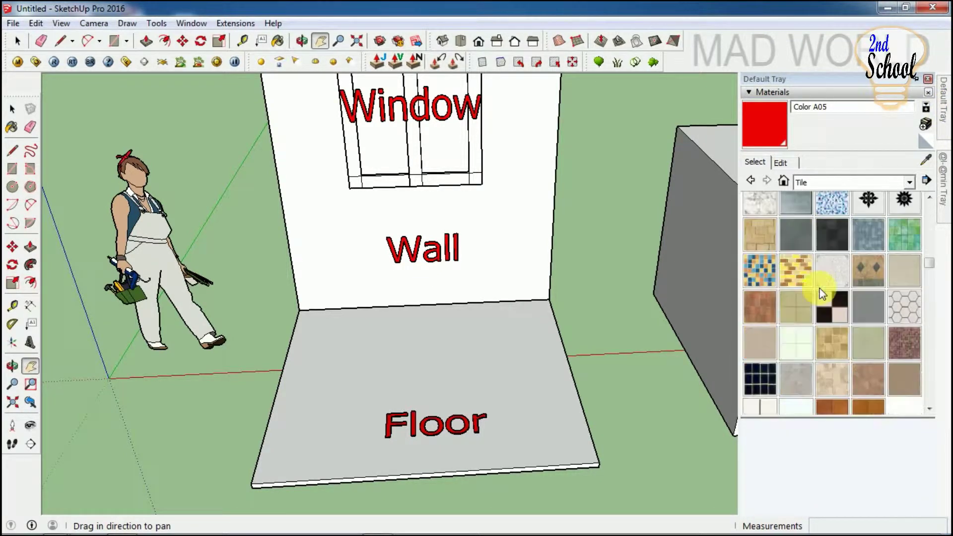
scroll(772, 311, "down", 2)
left_click(764, 291)
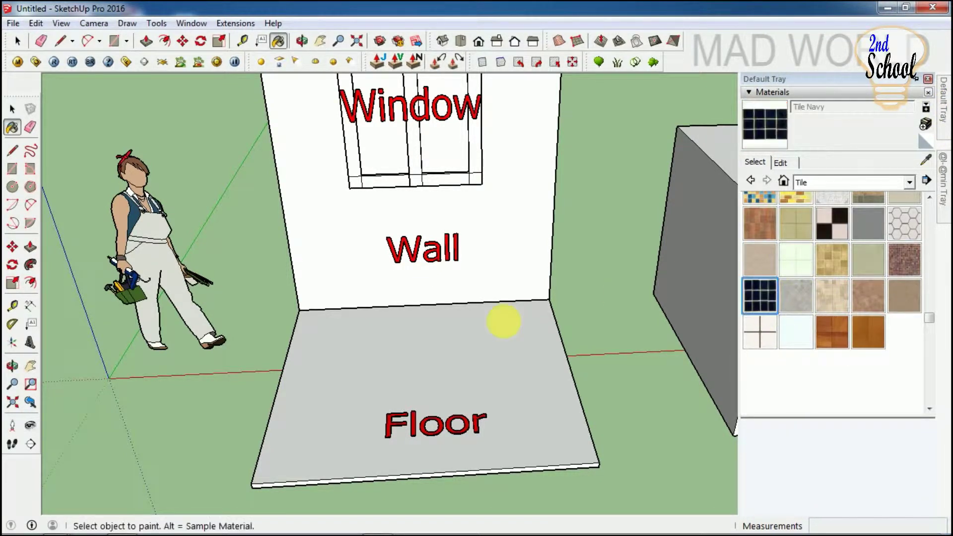
scroll(479, 370, "up", 2)
scroll(487, 374, "down", 2)
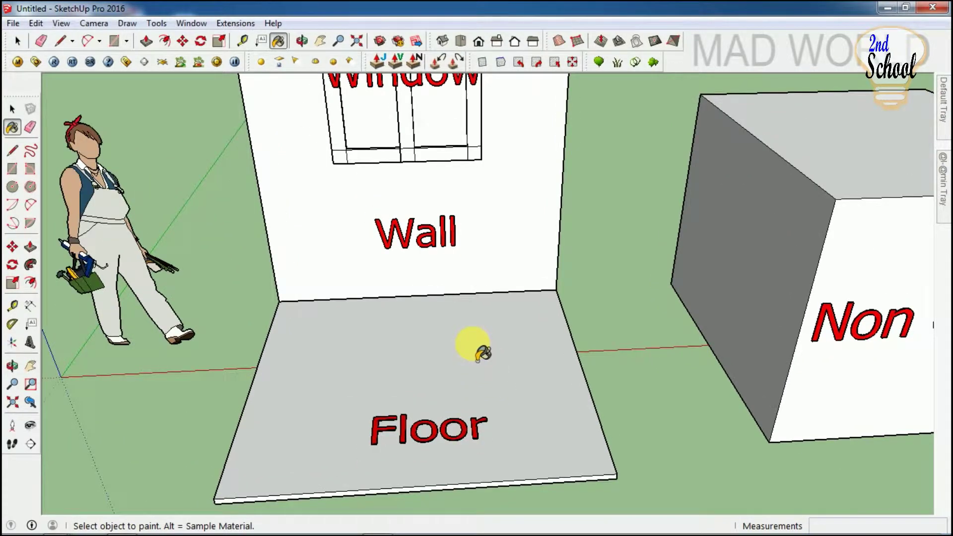
left_click(481, 354)
scroll(474, 362, "up", 2)
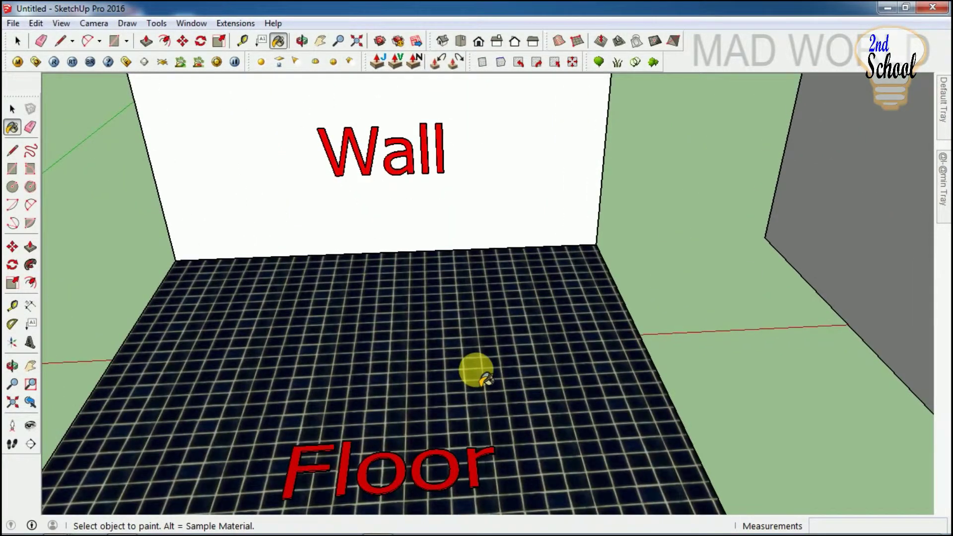
scroll(497, 372, "down", 2)
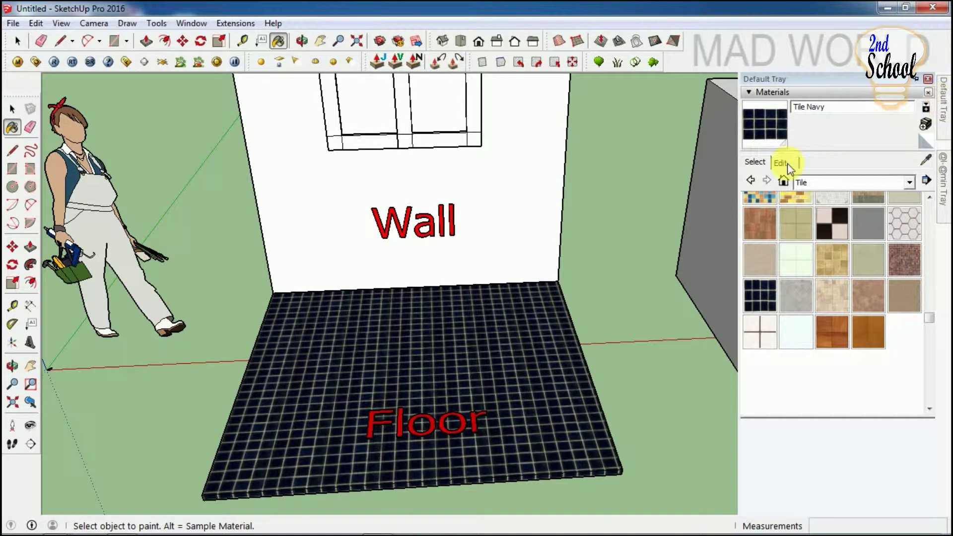
Set the Tile Navy texture width and height to 4' in the Edit tab.
left_click(802, 108)
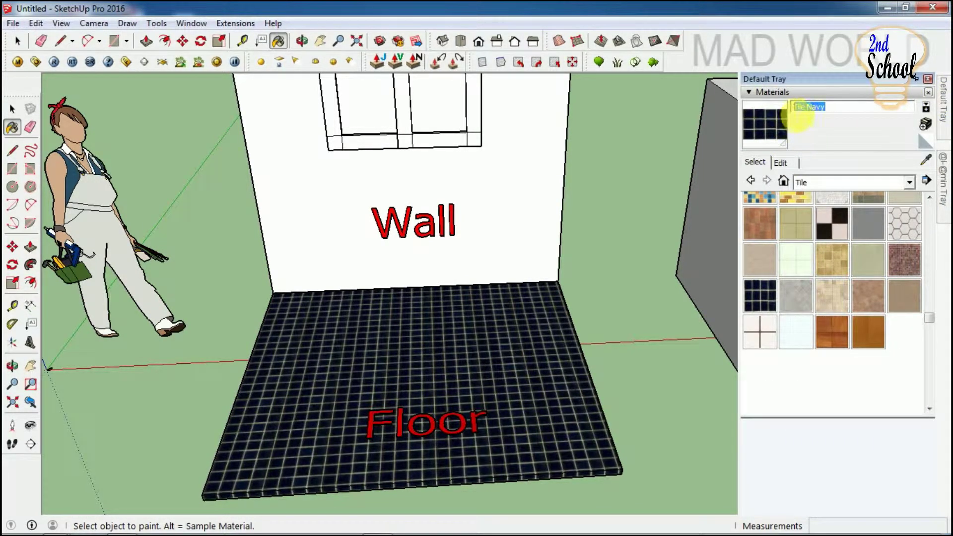
left_click(781, 163)
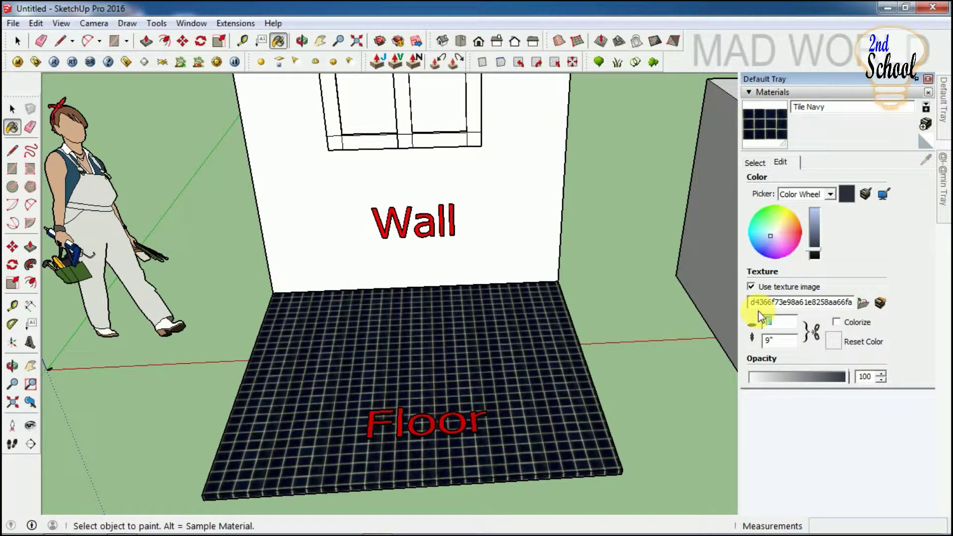
type("2'")
key("Return")
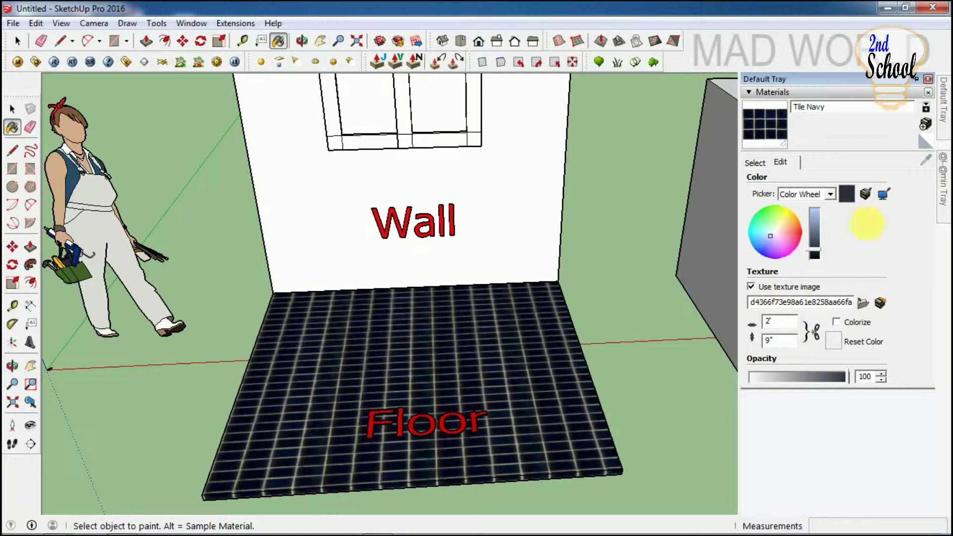
type("2")
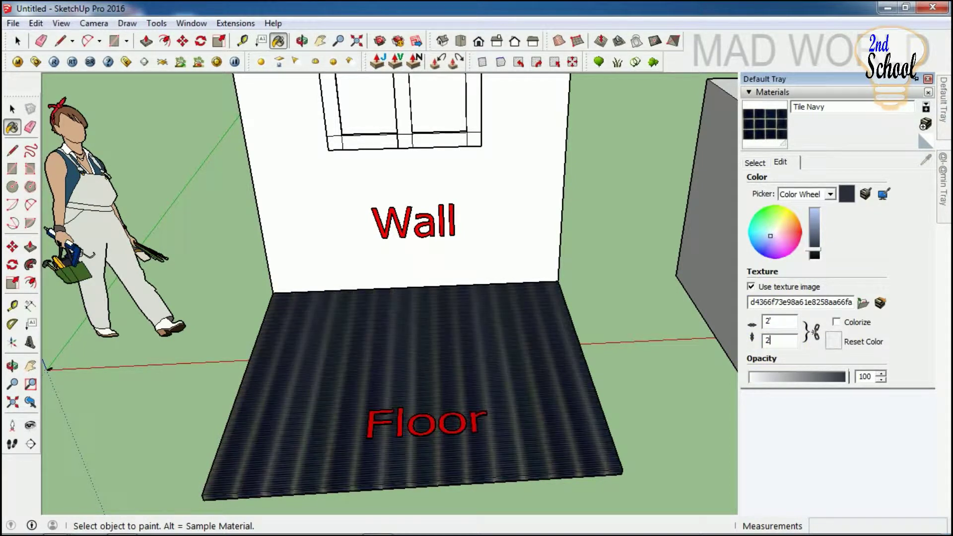
type("'")
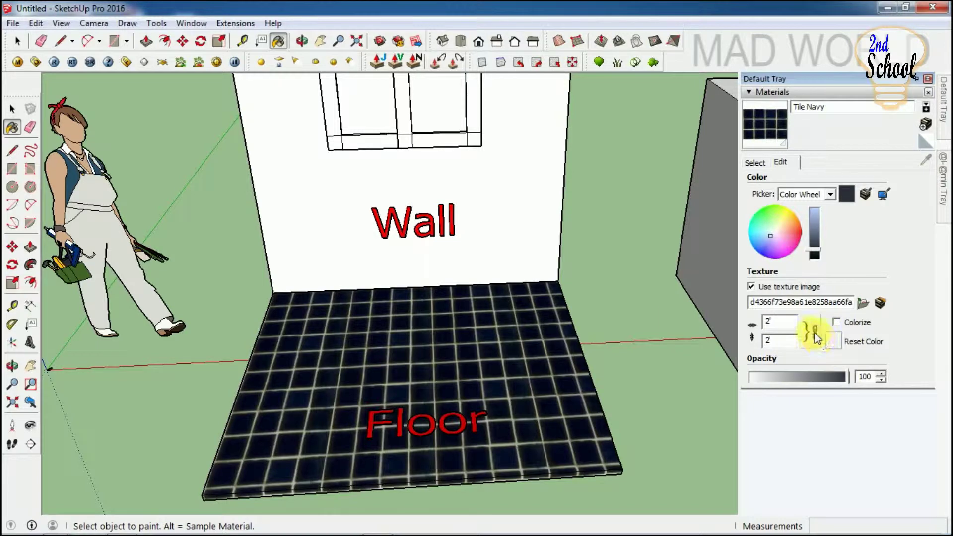
key("space")
scroll(502, 370, "up", 3)
scroll(502, 370, "down", 2)
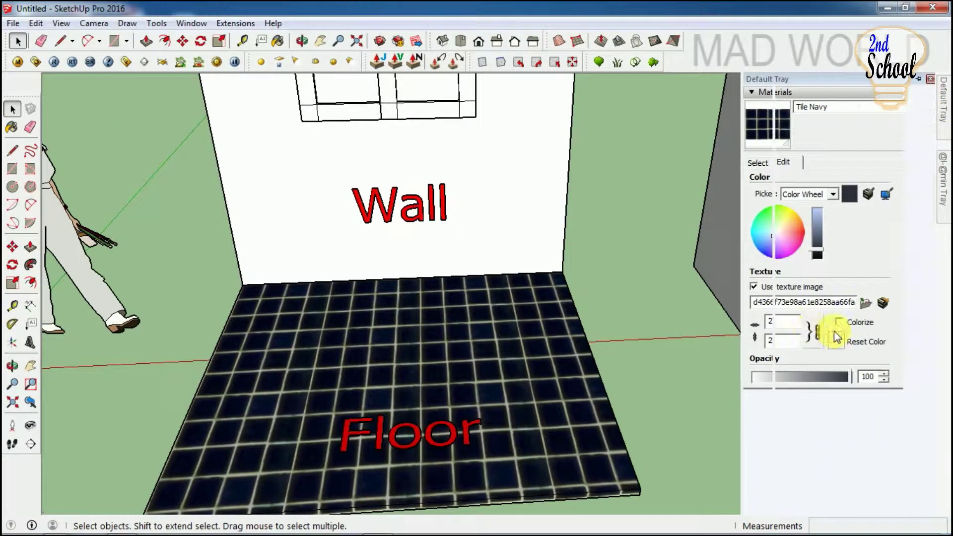
double_click(768, 321)
type("4")
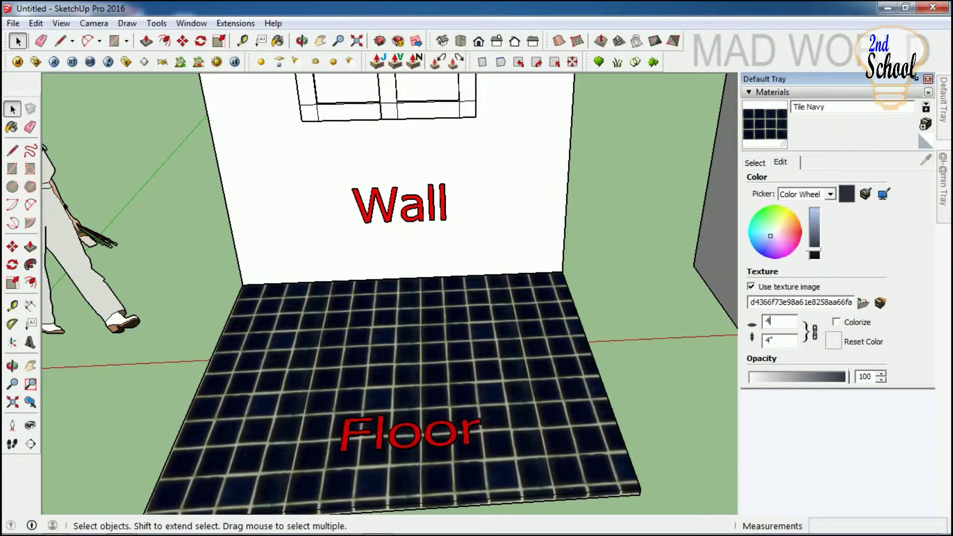
type("'")
key("Return")
Paint the Wall with Brick Rough Dark from the Brick, Cladding and Siding collection.
left_click(756, 163)
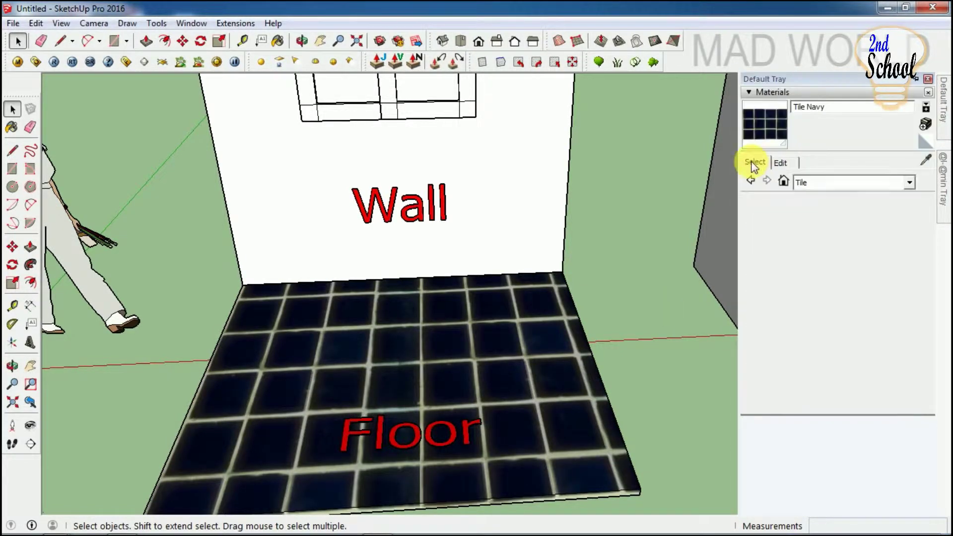
left_click(909, 182)
left_click(862, 210)
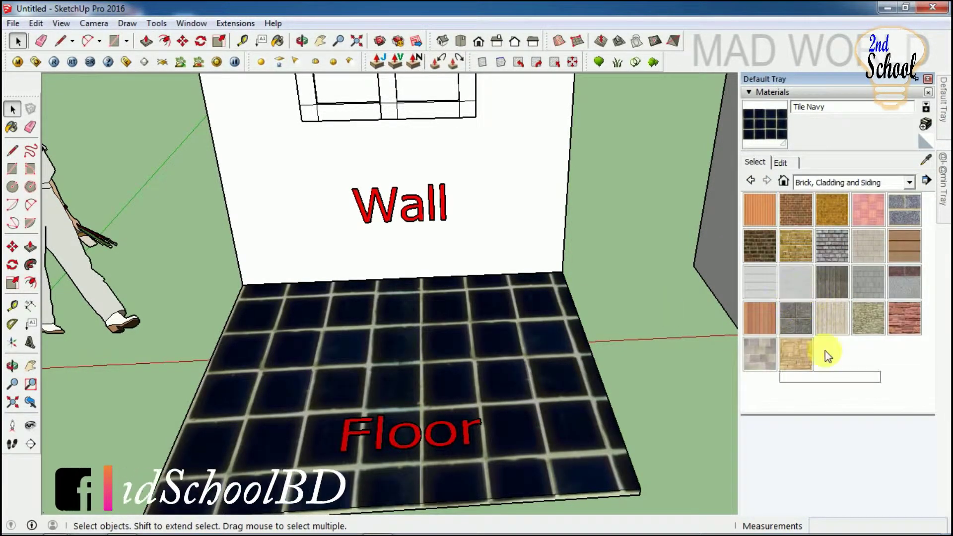
left_click(758, 240)
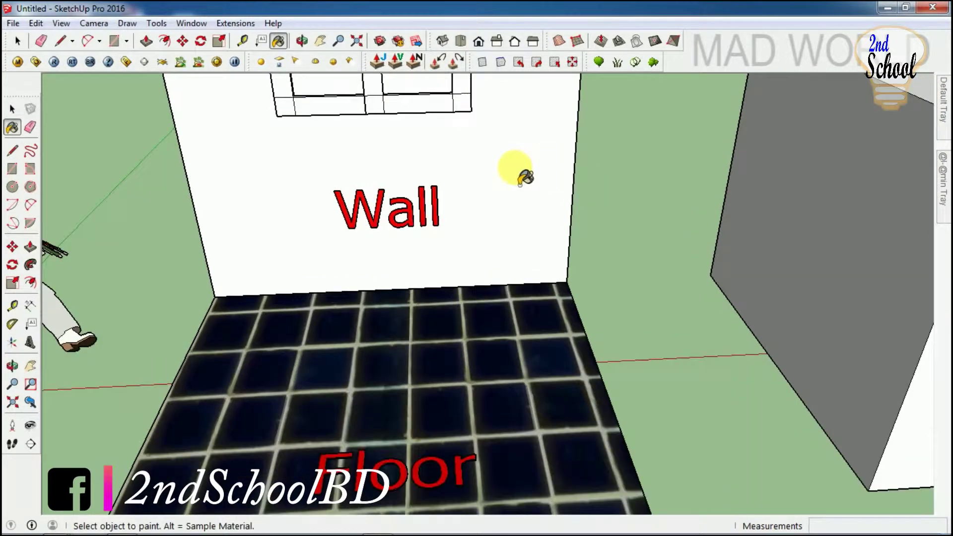
left_click(517, 270)
scroll(421, 159, "down", 3)
scroll(524, 247, "up", 2)
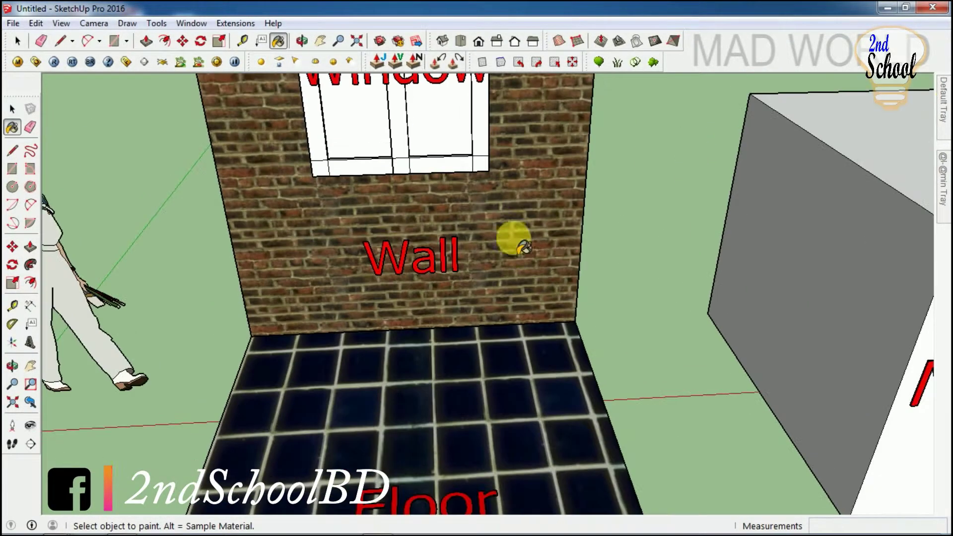
Edit Brick Rough Dark's texture size to 3' by 1' 10", then return to Select.
left_click(782, 163)
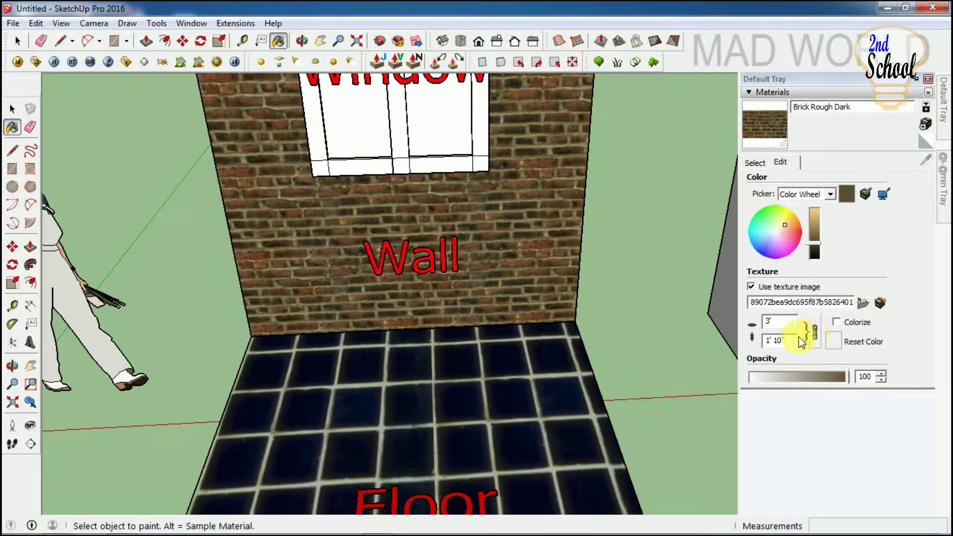
left_click(768, 321)
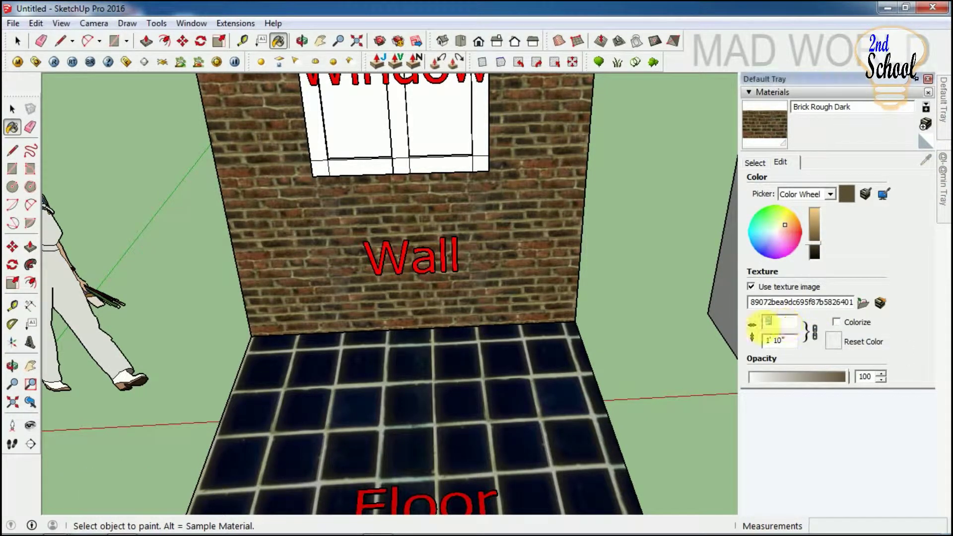
key("space")
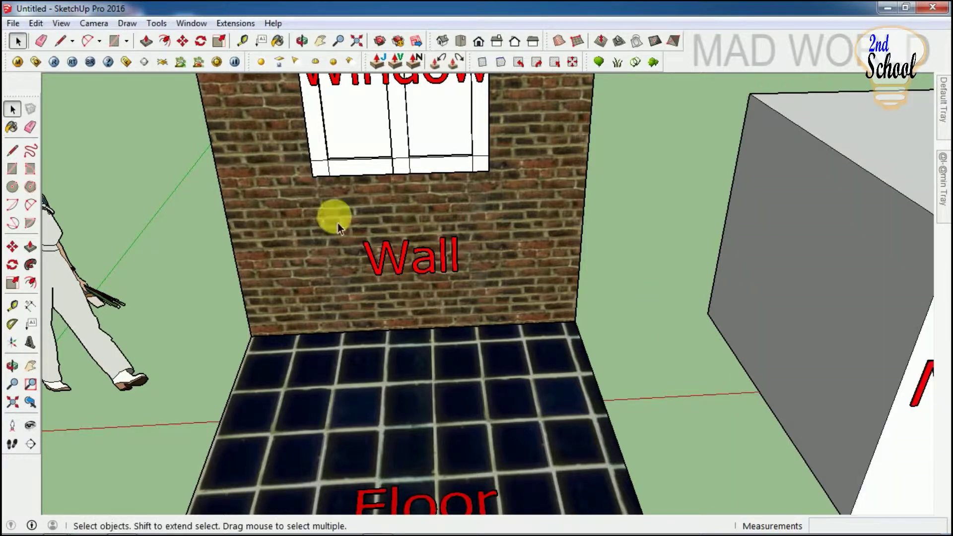
Paint the window frame's top strips with a cream colour from the Colors collection.
scroll(367, 188, "down", 2)
scroll(371, 174, "down", 2)
scroll(371, 170, "up", 2)
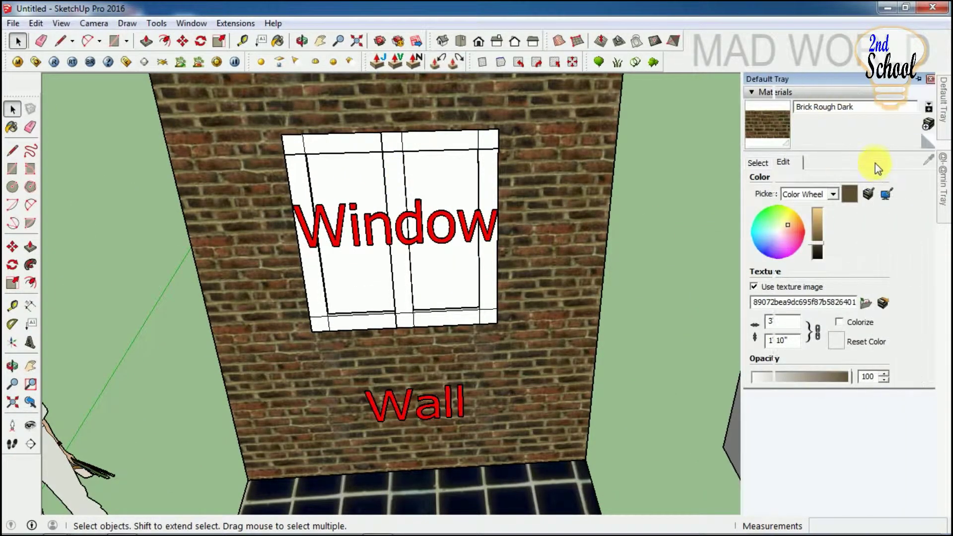
left_click(757, 163)
left_click(907, 182)
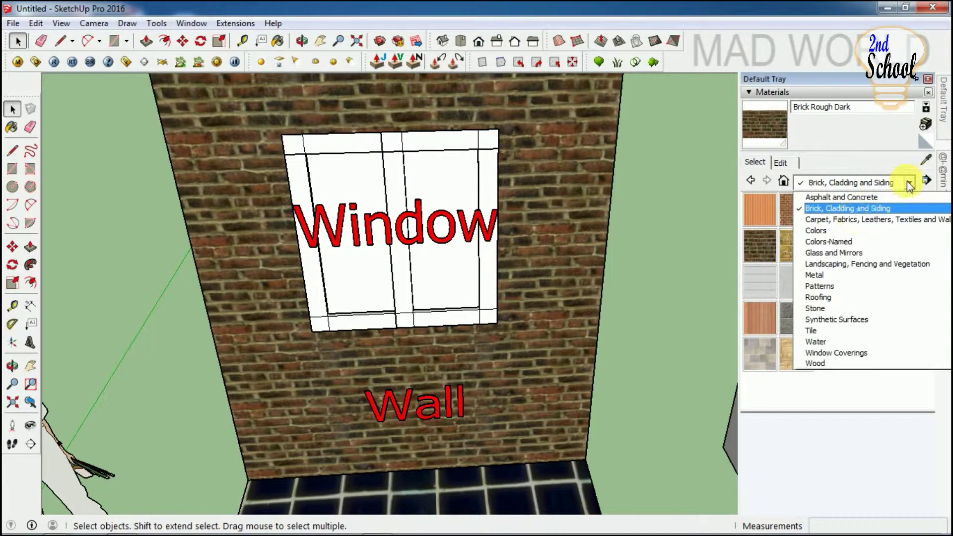
left_click(816, 230)
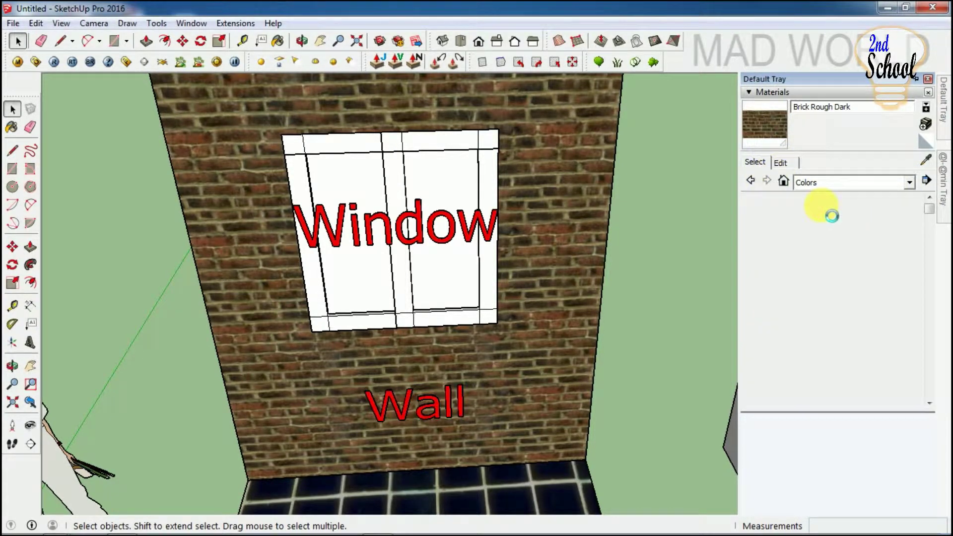
left_click(900, 328)
scroll(521, 223, "up", 3)
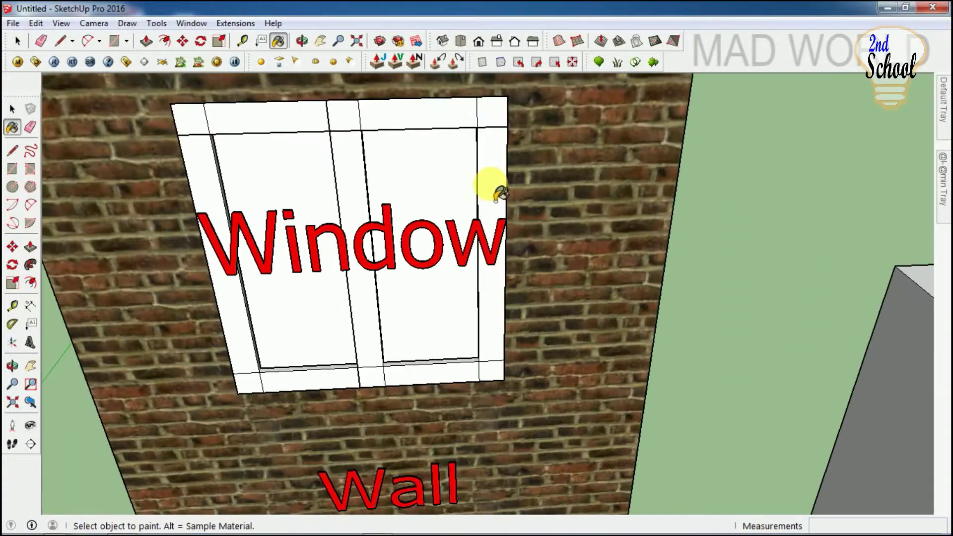
left_click(439, 125)
left_click(260, 122)
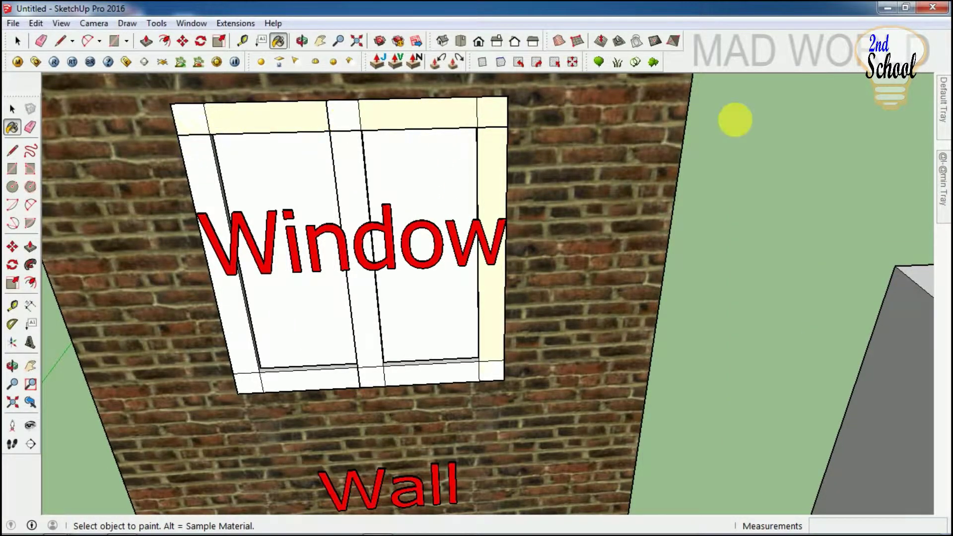
Paint every window frame part, rails, sides and mullion, with Metal Silver.
left_click(927, 113)
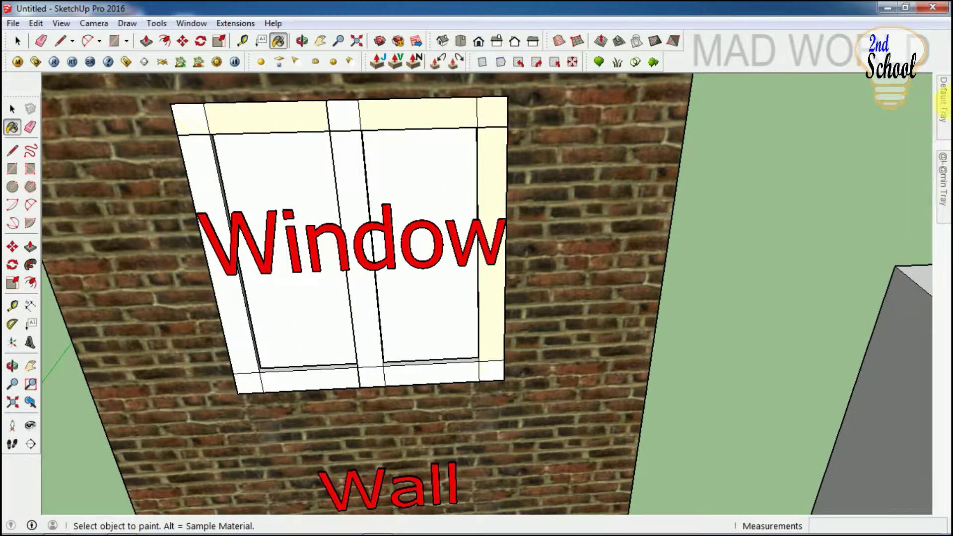
left_click(907, 183)
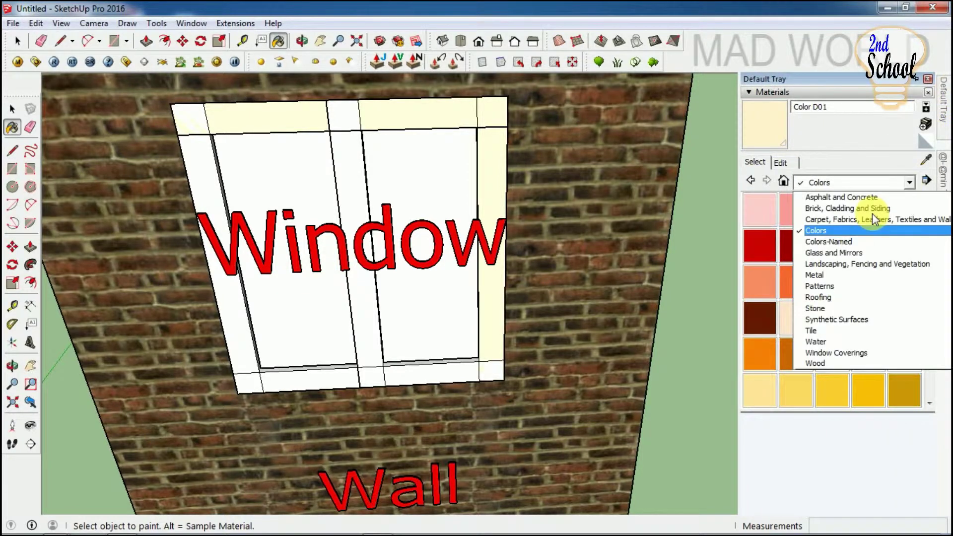
left_click(813, 276)
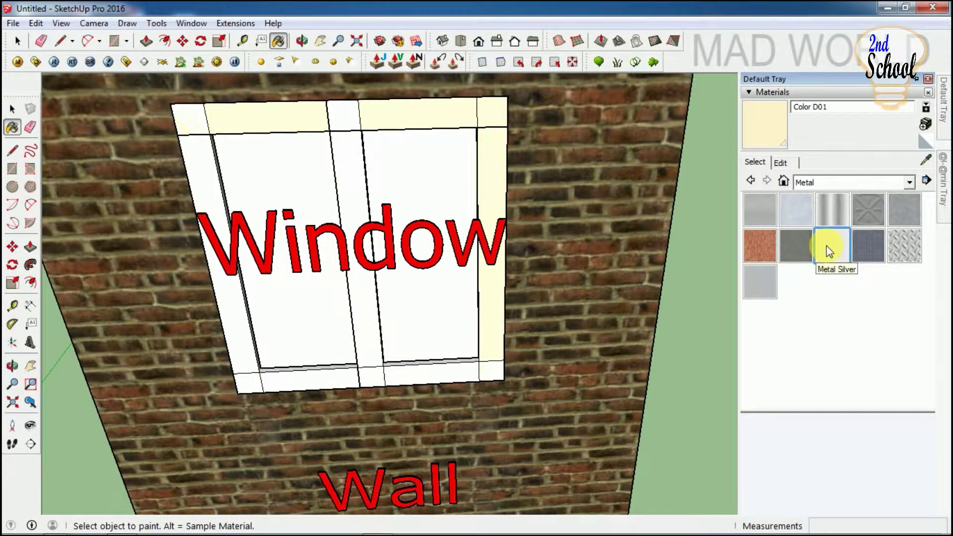
left_click(827, 251)
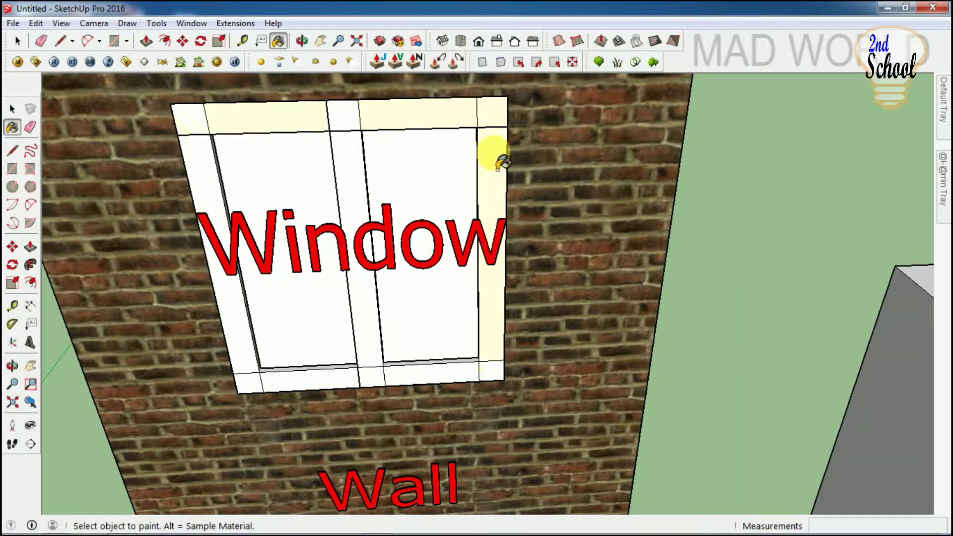
left_click(500, 161)
left_click(442, 119)
left_click(347, 179)
left_click(218, 201)
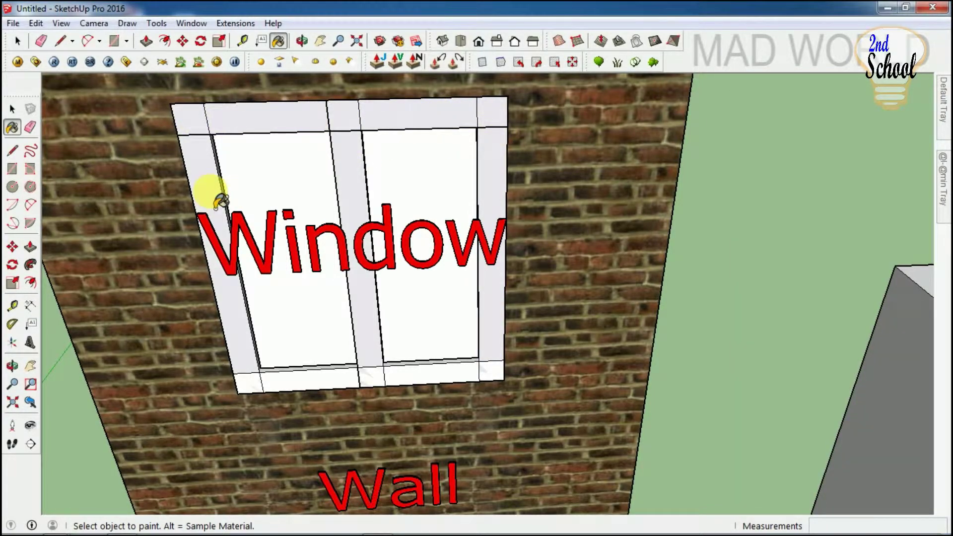
left_click(309, 395)
scroll(443, 273, "down", 3)
scroll(419, 241, "down", 1)
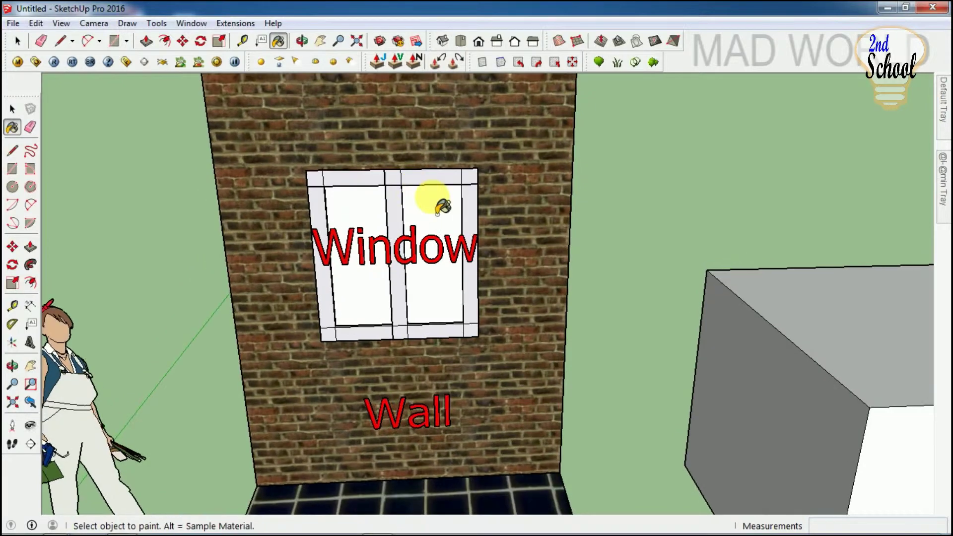
mouse_move(943, 100)
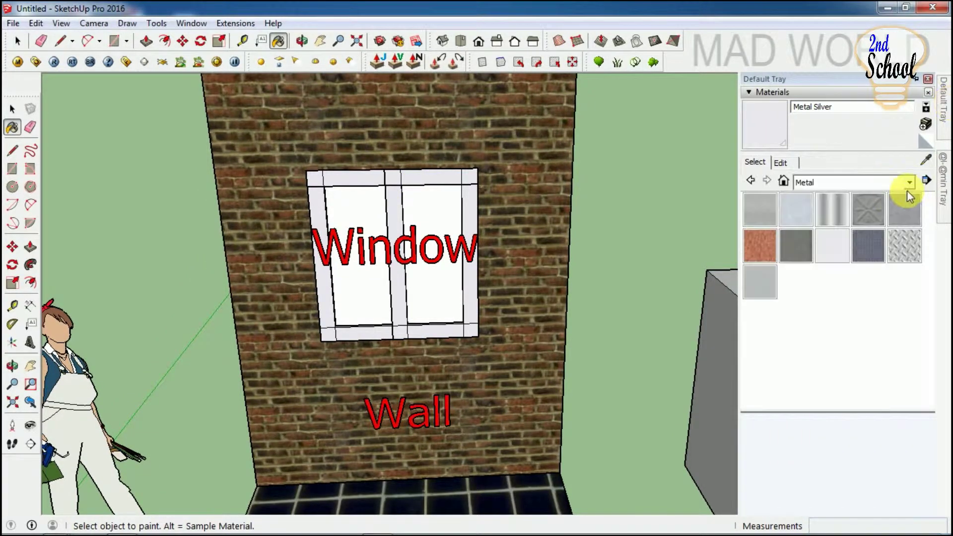
Fill the window panes with Translucent Glass Blue from Glass and Mirrors.
left_click(908, 184)
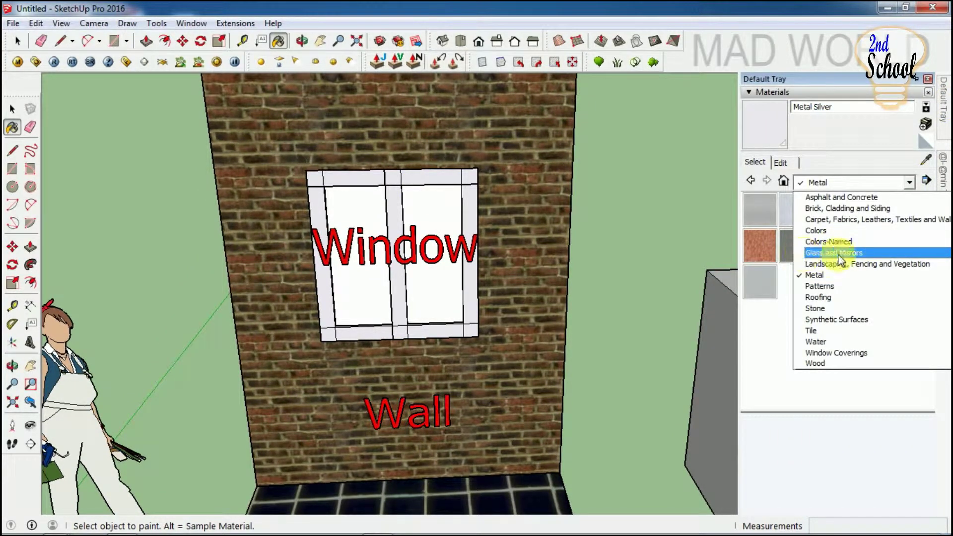
left_click(840, 254)
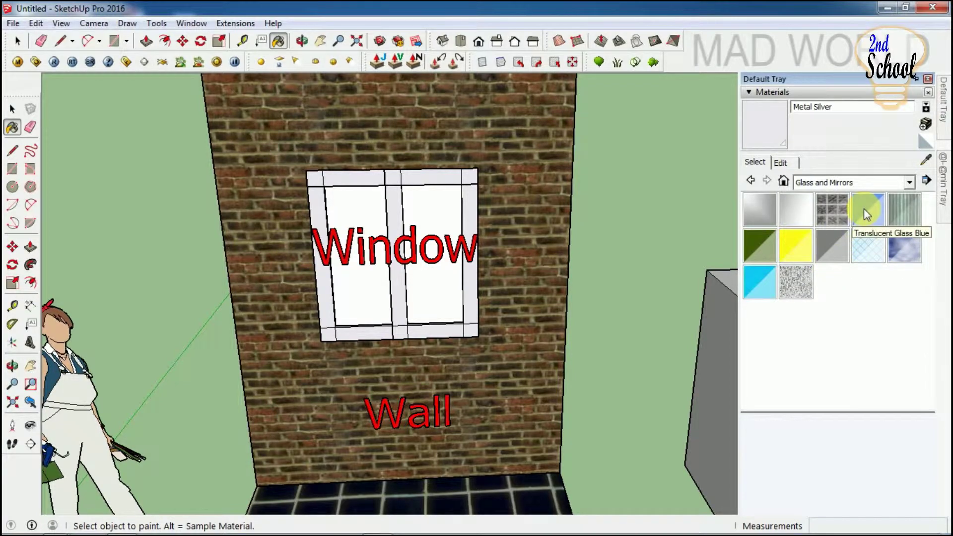
left_click(867, 208)
scroll(442, 221, "up", 5)
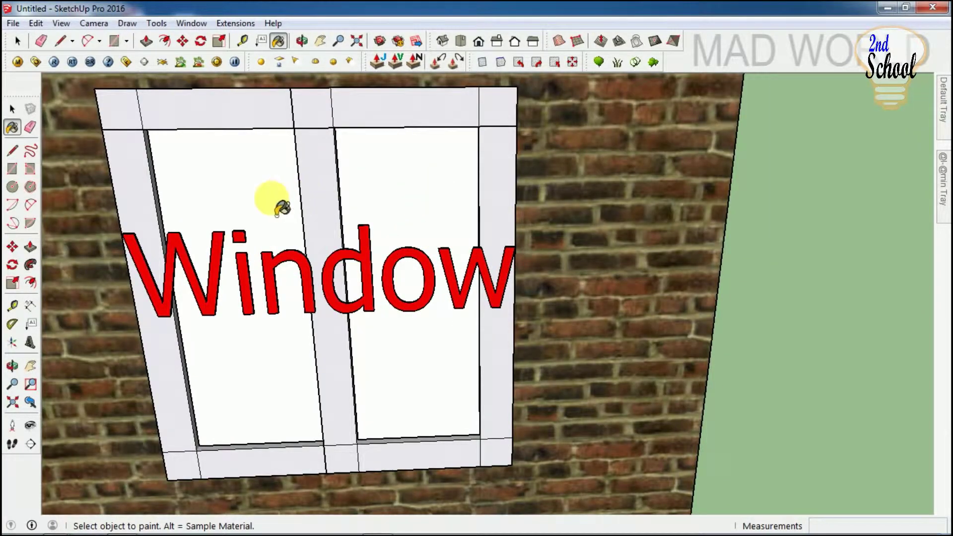
left_click(274, 201)
scroll(516, 228, "down", 3)
scroll(516, 204, "down", 3)
key("space")
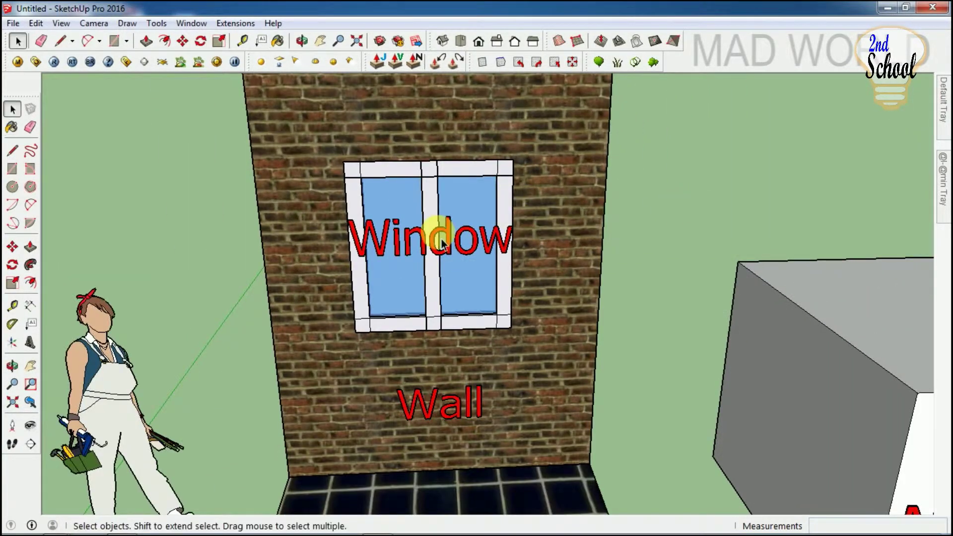
scroll(511, 251, "down", 5)
scroll(505, 247, "up", 3)
scroll(472, 248, "up", 2)
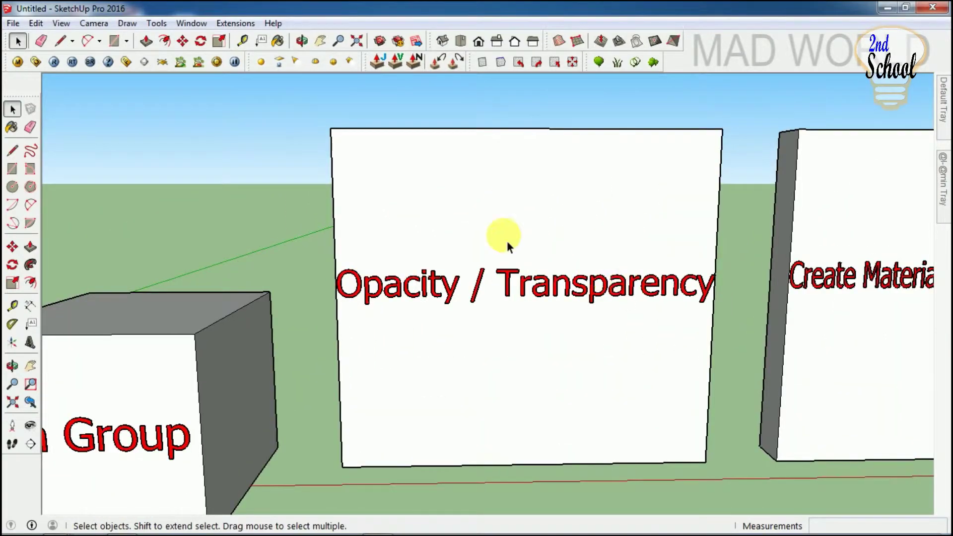
Paint the Opacity / Transparency panel with 0045_Goldenrod from Colors-Named.
scroll(506, 238, "down", 1)
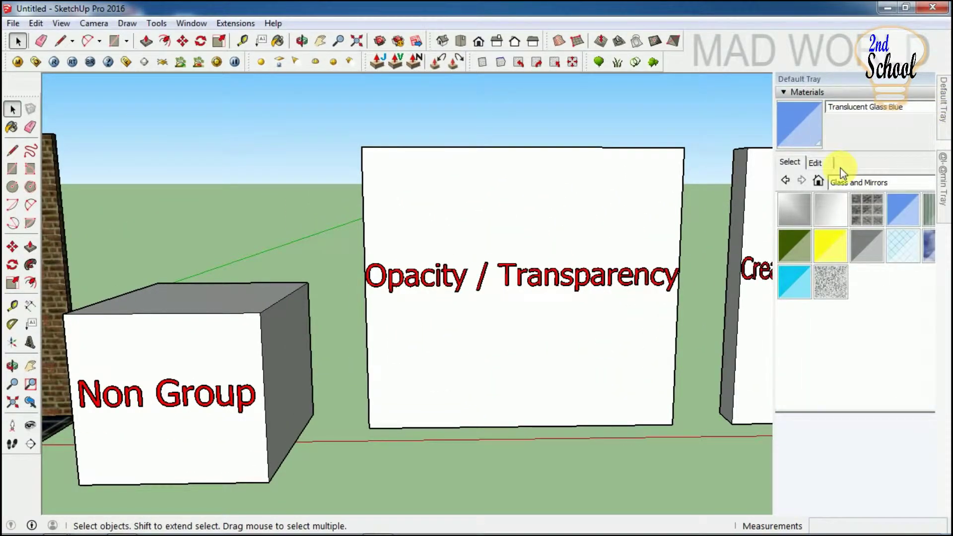
left_click(910, 182)
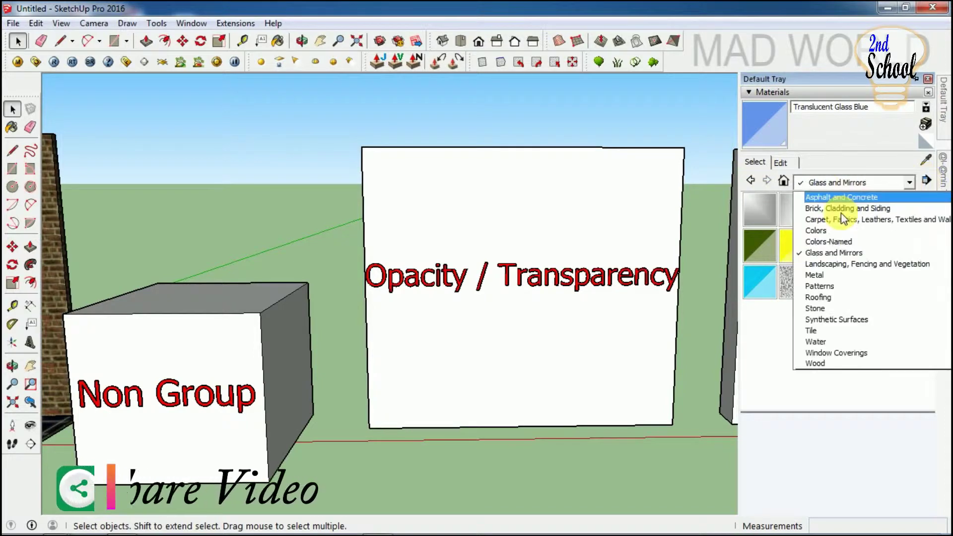
left_click(826, 243)
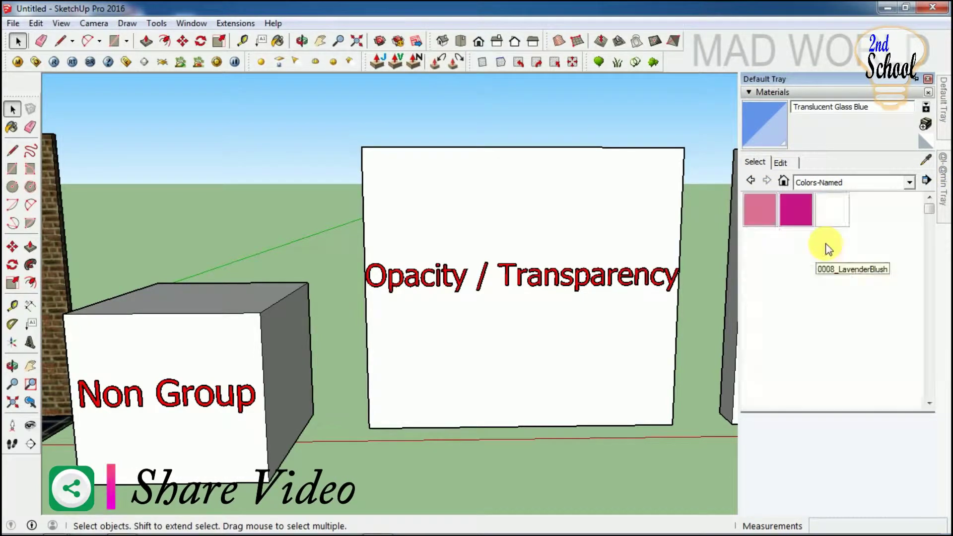
scroll(818, 300, "down", 3)
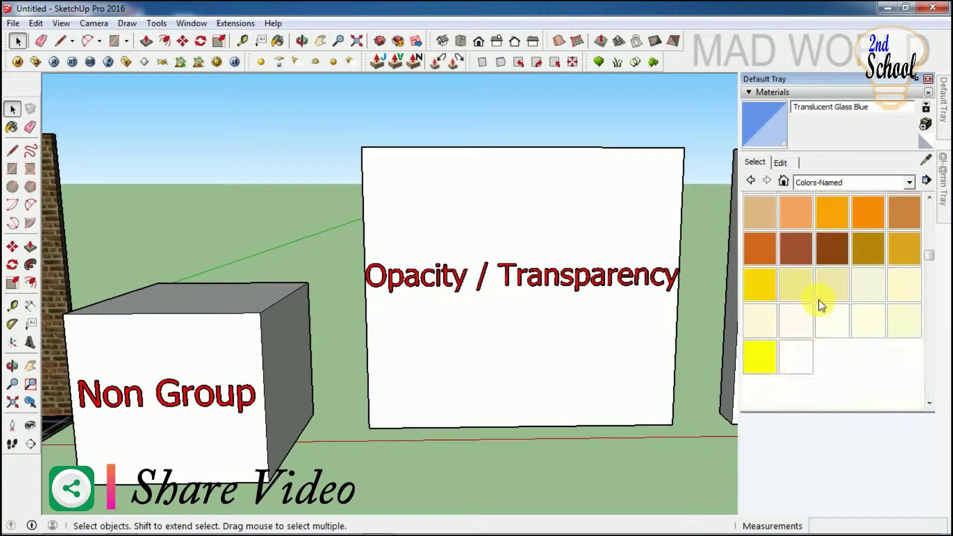
left_click(913, 254)
left_click(564, 204)
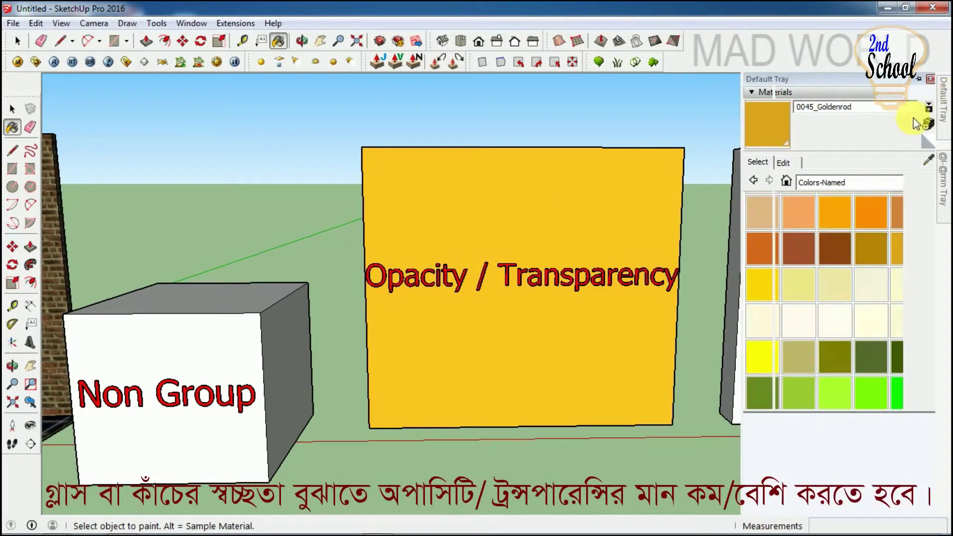
Lower the Goldenrod material's opacity to about 19 and orbit to check the translucency.
left_click(783, 162)
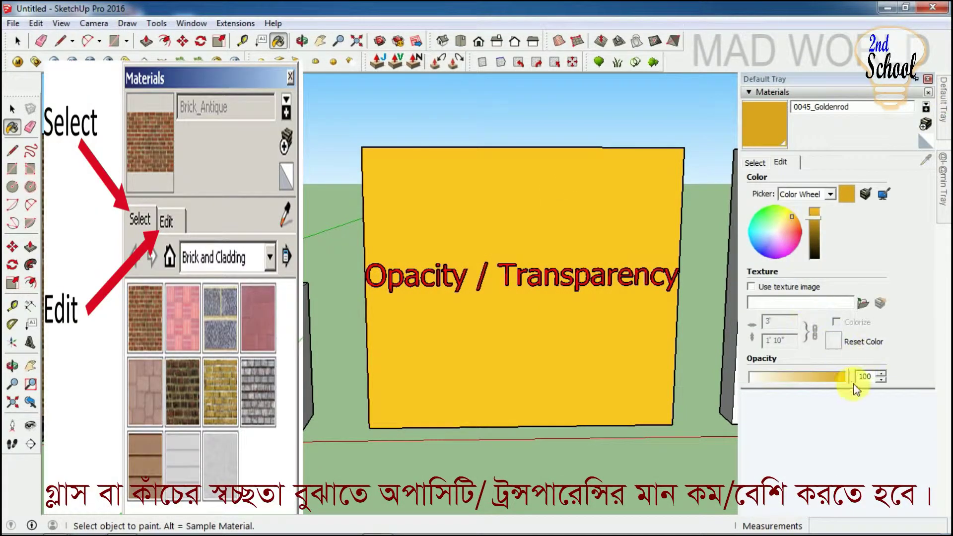
left_click_drag(846, 377, 791, 378)
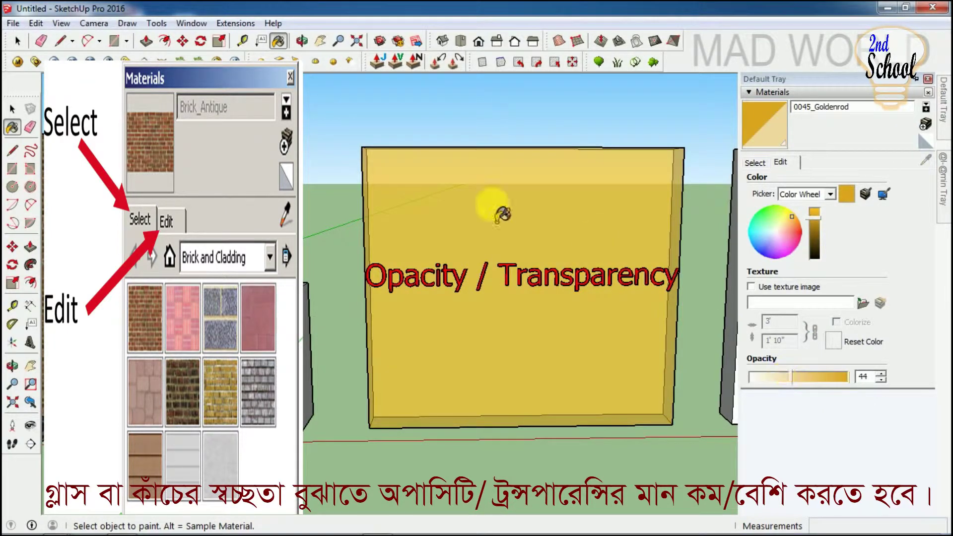
mouse_move(503, 215)
middle_mouse_down()
mouse_move(602, 324)
mouse_move(543, 174)
middle_mouse_up()
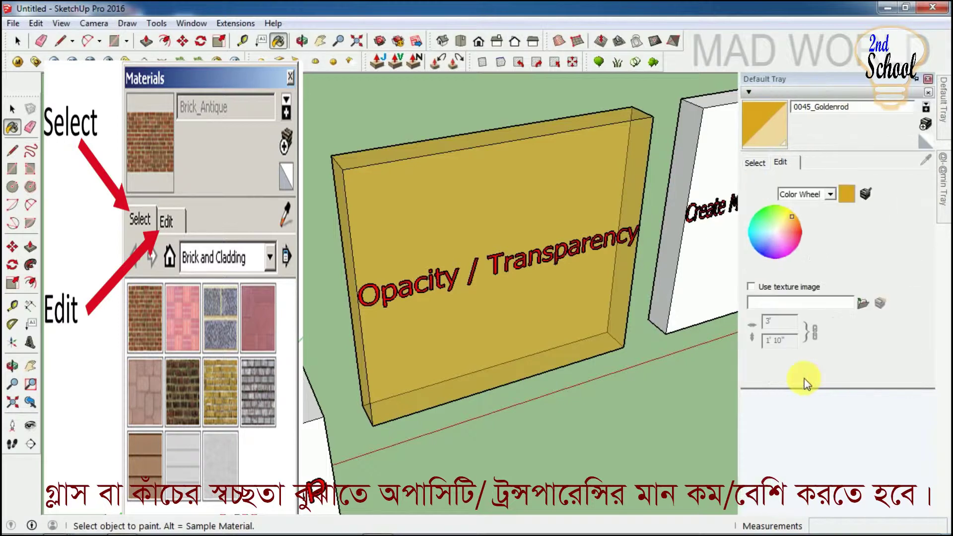
left_click_drag(778, 380, 766, 383)
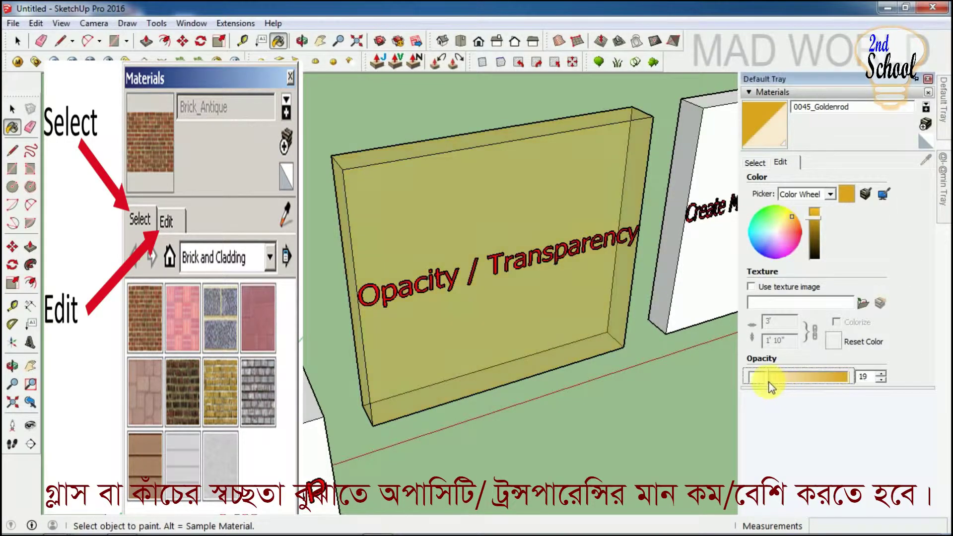
mouse_move(365, 253)
middle_mouse_down()
mouse_move(755, 245)
mouse_move(494, 273)
mouse_move(405, 387)
mouse_move(406, 415)
mouse_move(453, 330)
mouse_move(468, 329)
middle_mouse_up()
key("space")
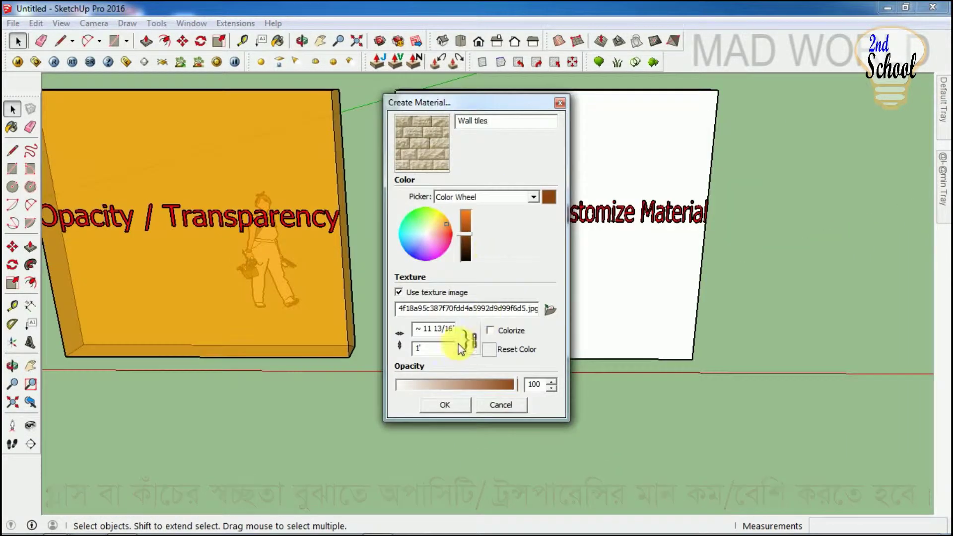
Unlink the Wall tiles texture width from height, entering width 5 and height 20.
left_click(463, 340)
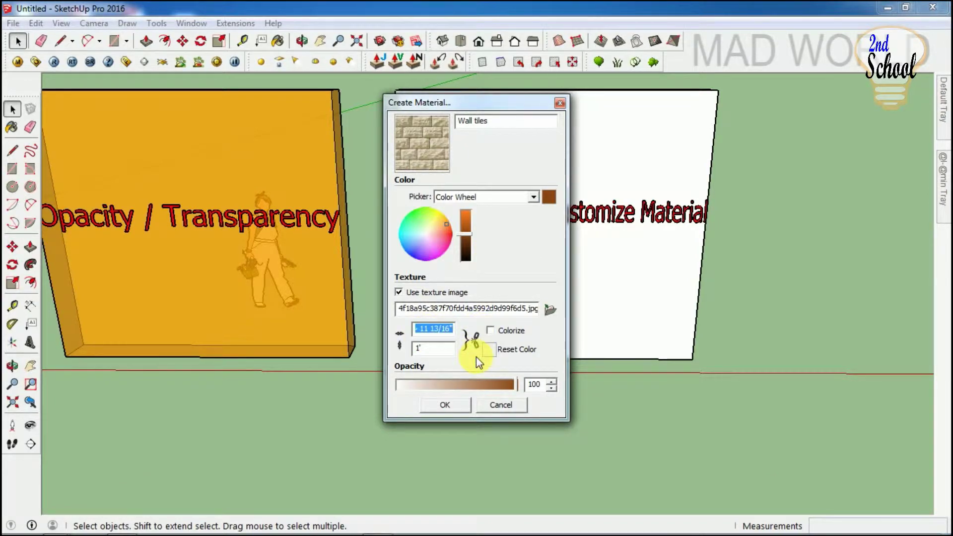
type("5")
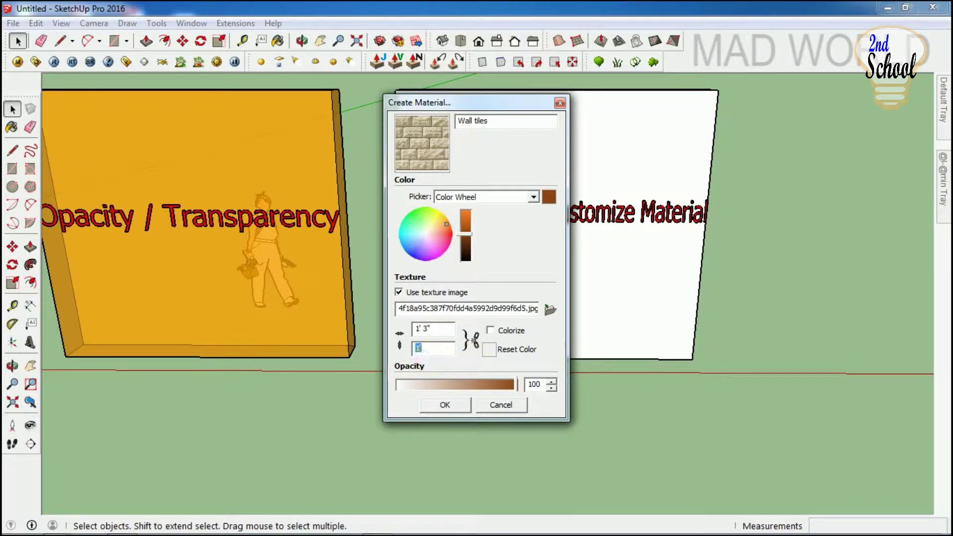
type("20")
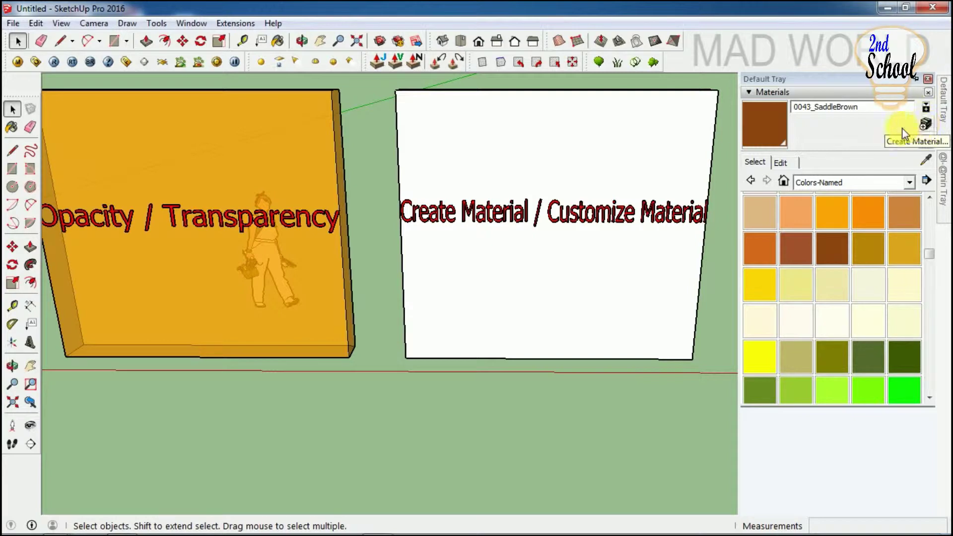
Create a new material and load the beige stone-block jpg as its texture.
left_click(927, 127)
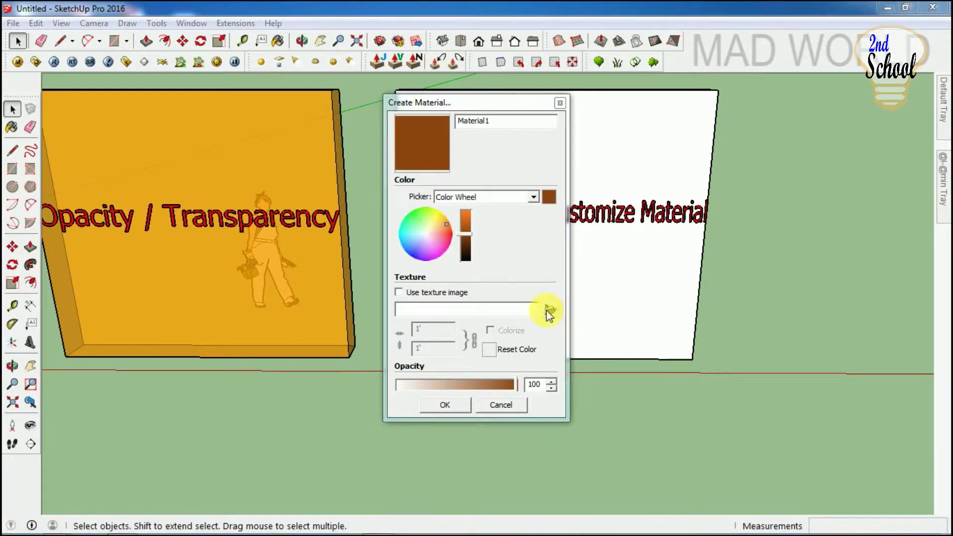
left_click(549, 312)
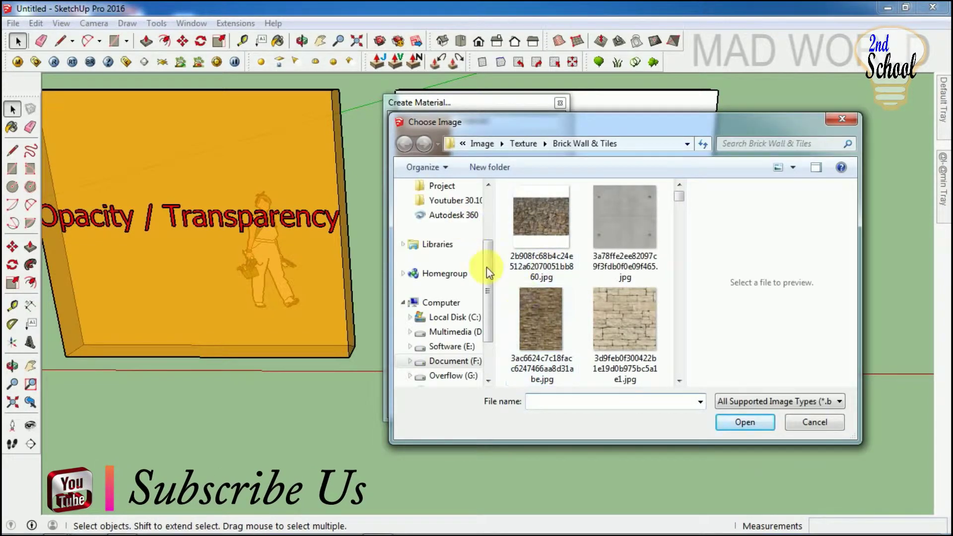
scroll(486, 267, "up", 2)
left_click(544, 314)
scroll(546, 310, "down", 1)
scroll(571, 293, "down", 2)
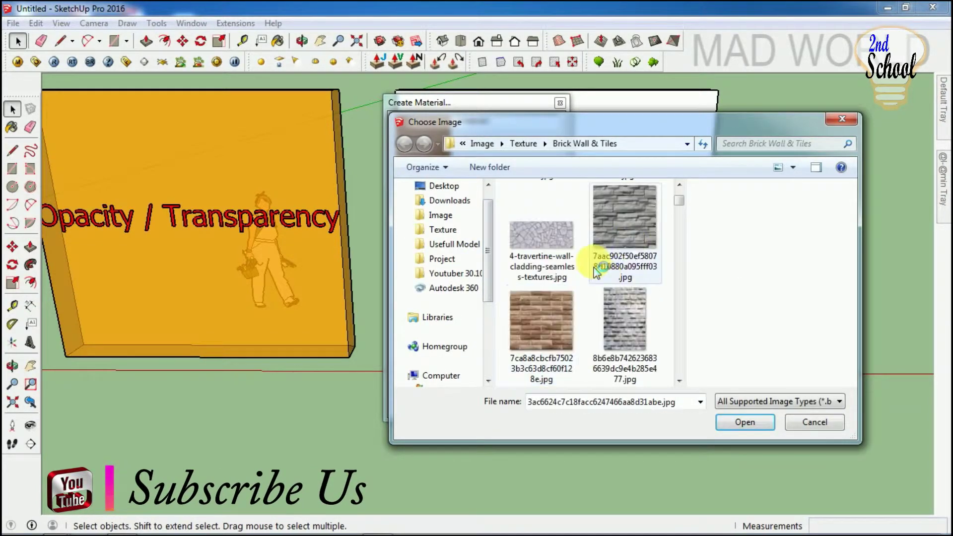
scroll(596, 273, "up", 1)
left_click(628, 221)
left_click(745, 422)
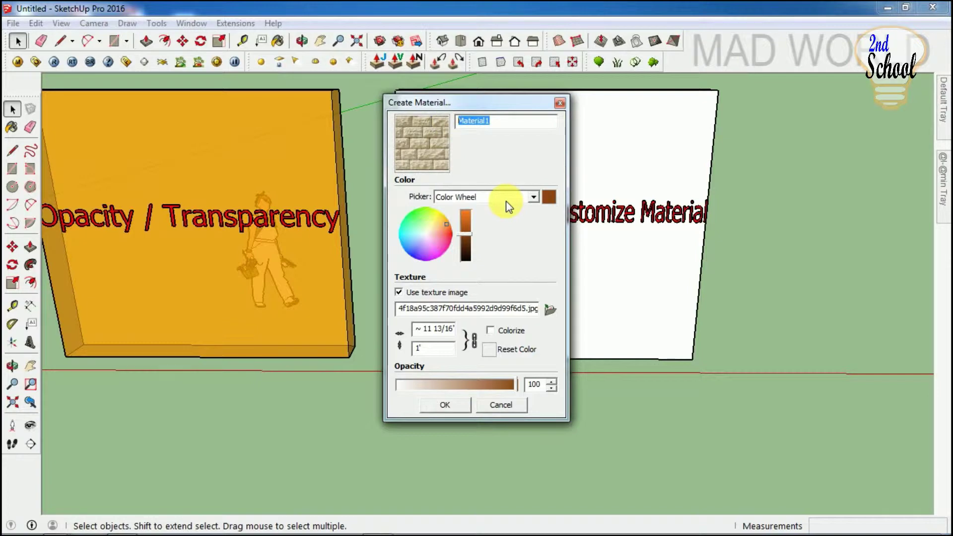
type("Wall tiles")
Unlink the stone texture's size and type width 5 (1' 3") and height 20.
left_click(475, 340)
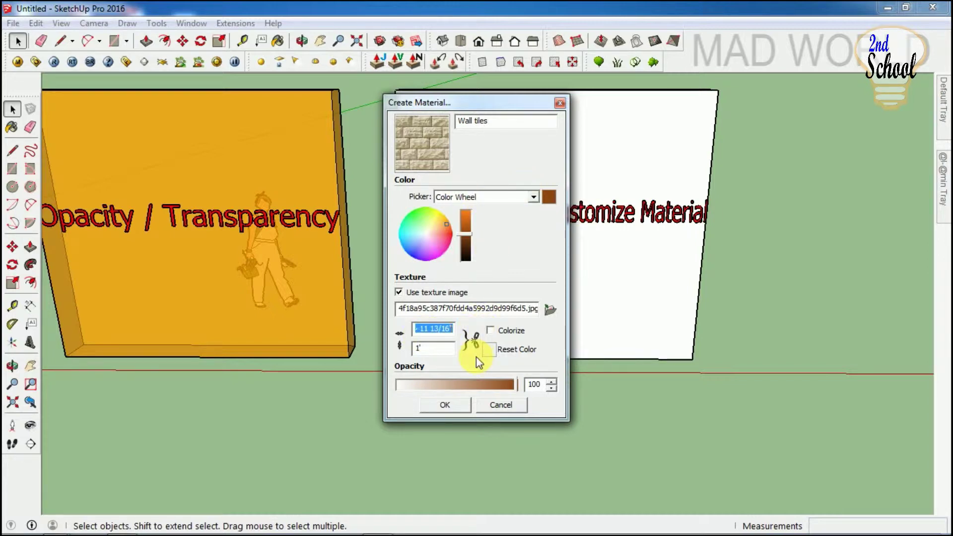
type("5")
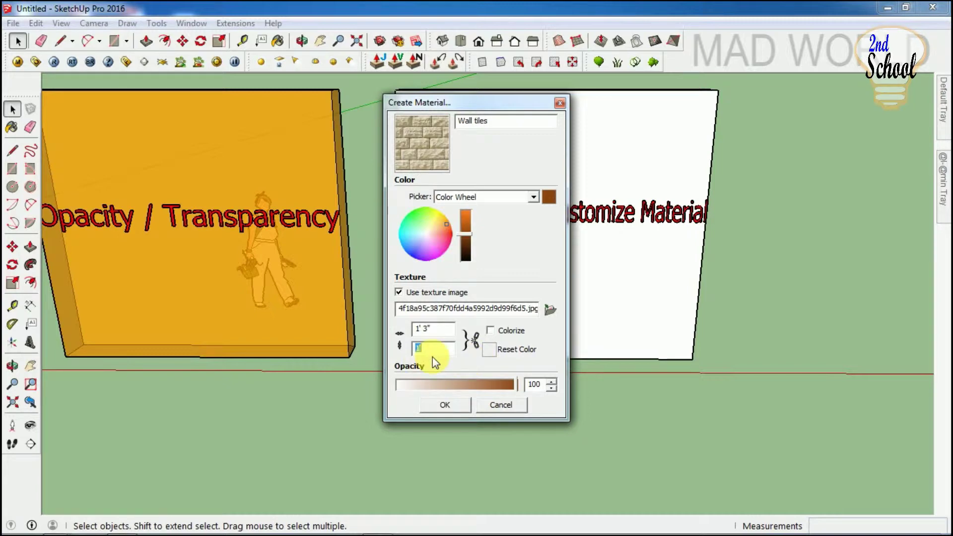
type("20")
Save the Wall tiles material and paint the Create Material panel with its stone texture.
left_click(443, 404)
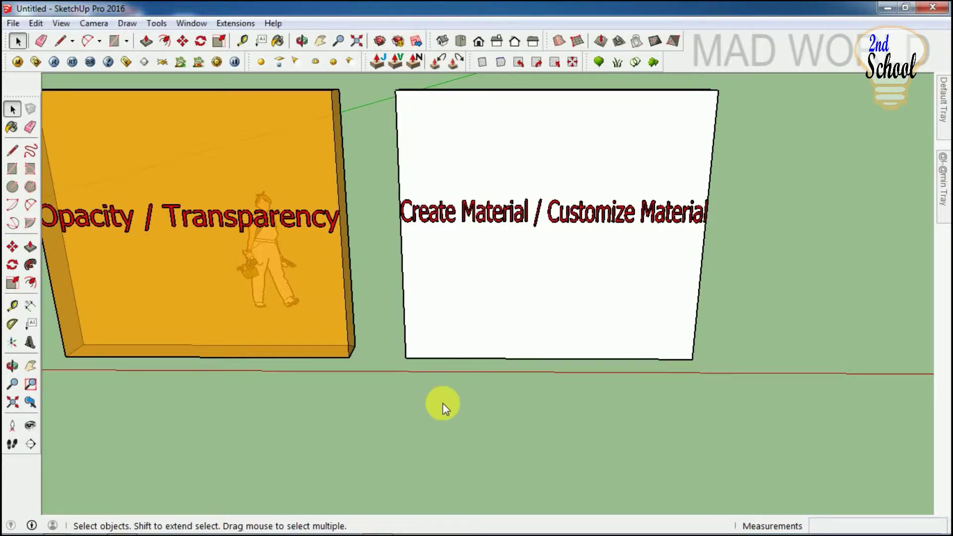
key("b")
left_click(533, 286)
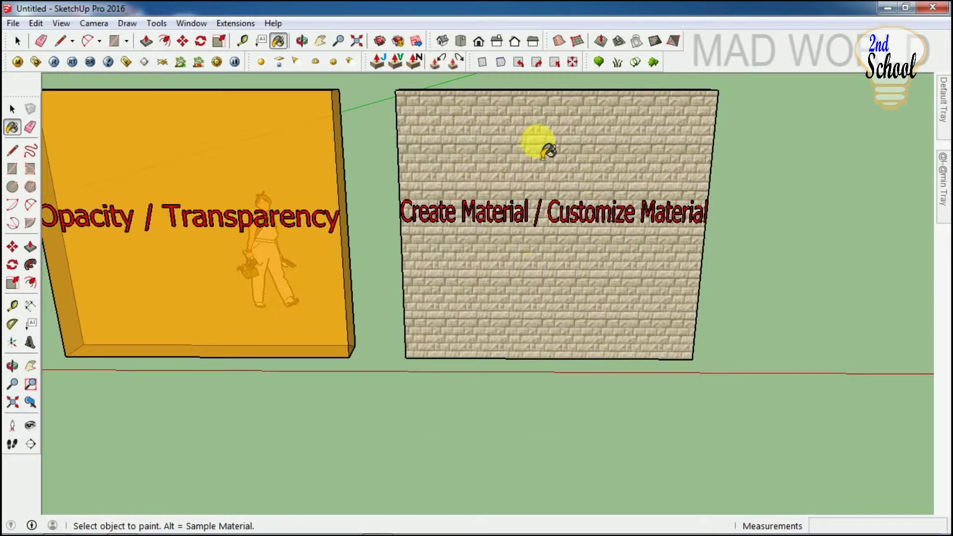
scroll(366, 330, "up", 3)
scroll(349, 324, "down", 6)
scroll(337, 331, "up", 3)
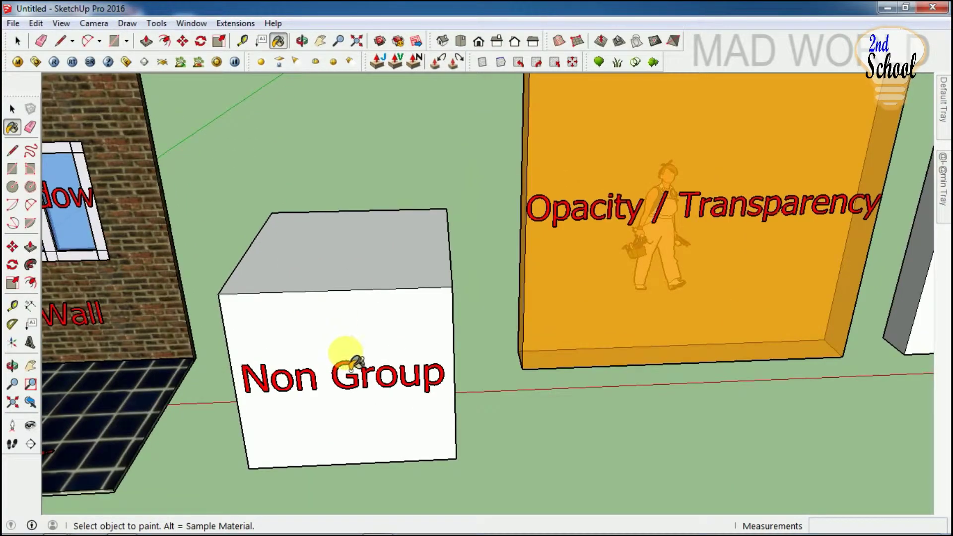
Paint several individual faces of the Non Group cube brown, orbiting to reach them.
left_click(350, 365)
middle_click_drag(372, 389, 244, 357)
left_click(419, 337)
left_click(364, 215)
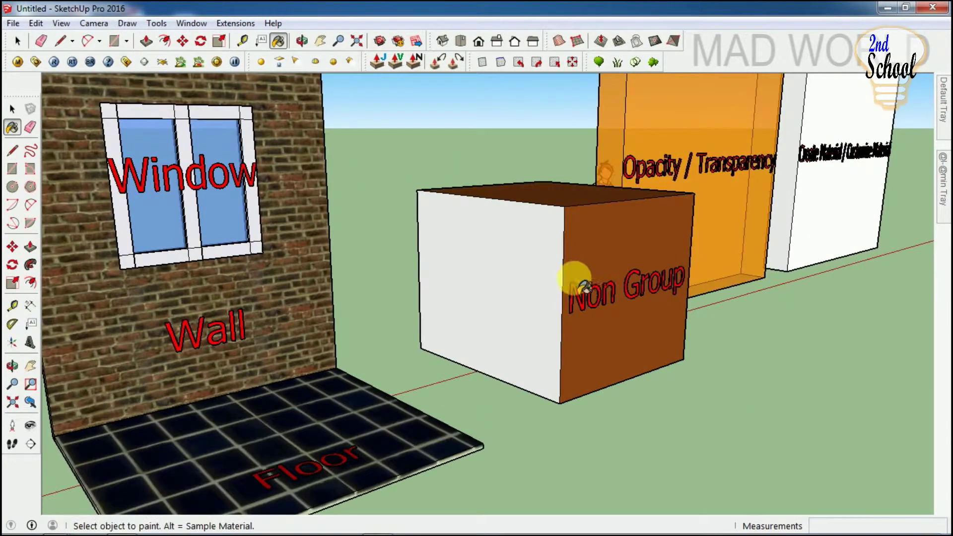
left_click(472, 366)
middle_click_drag(472, 366, 576, 266)
Select the entire Non Group cube by triple-clicking it.
key("space")
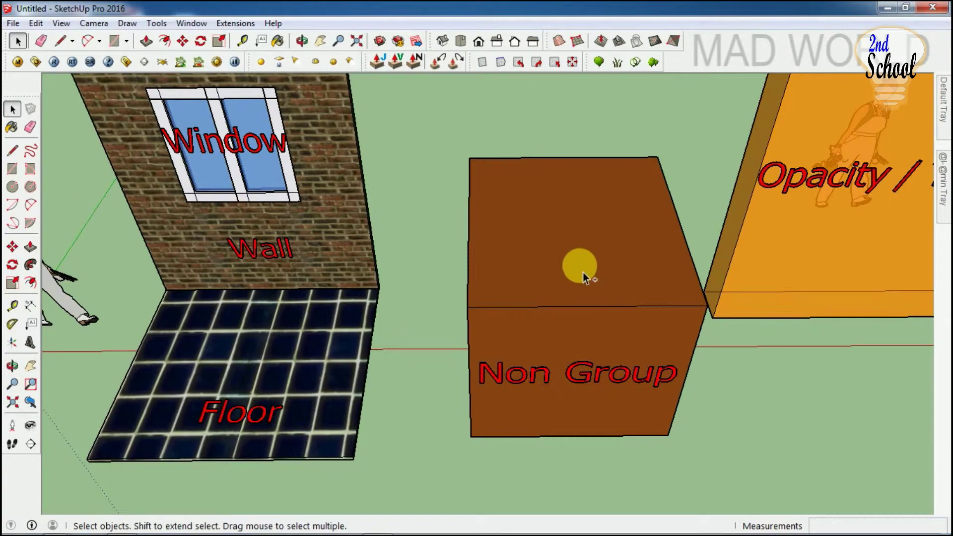
left_click(584, 274)
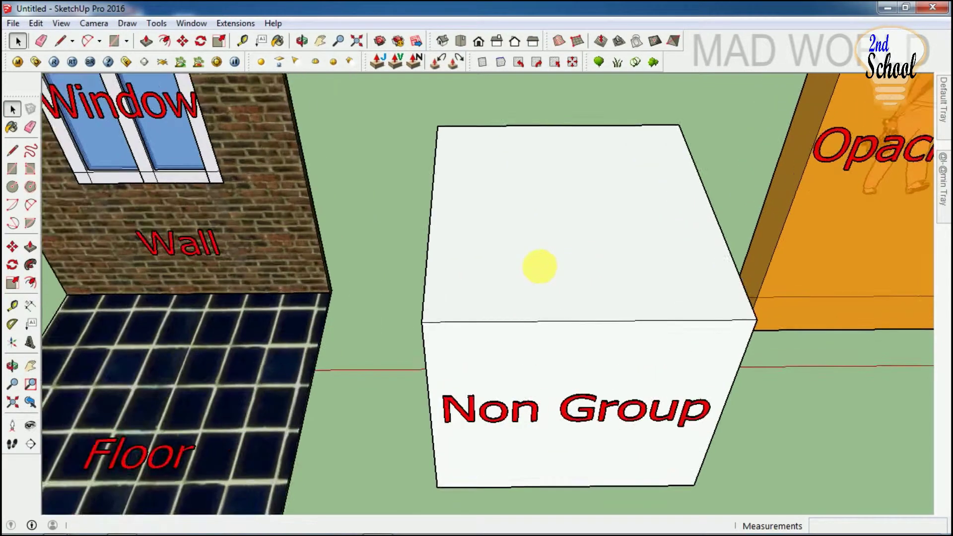
middle_click_drag(536, 263, 577, 231)
triple_click(576, 231)
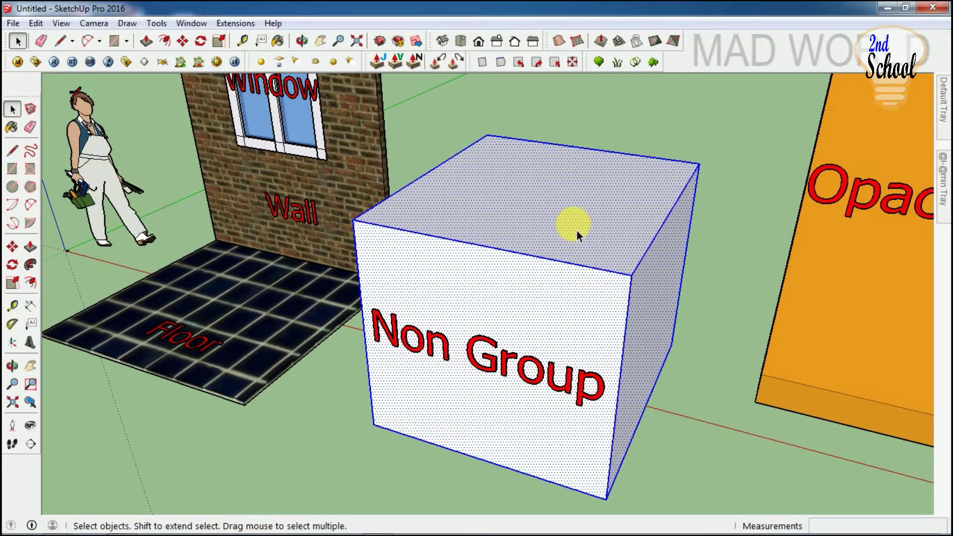
key("b")
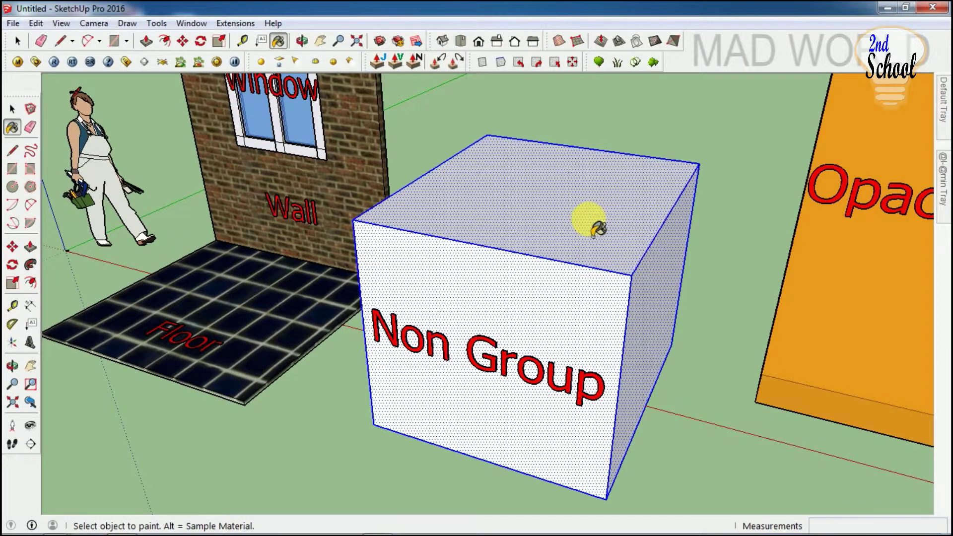
scroll(599, 228, "up", 1)
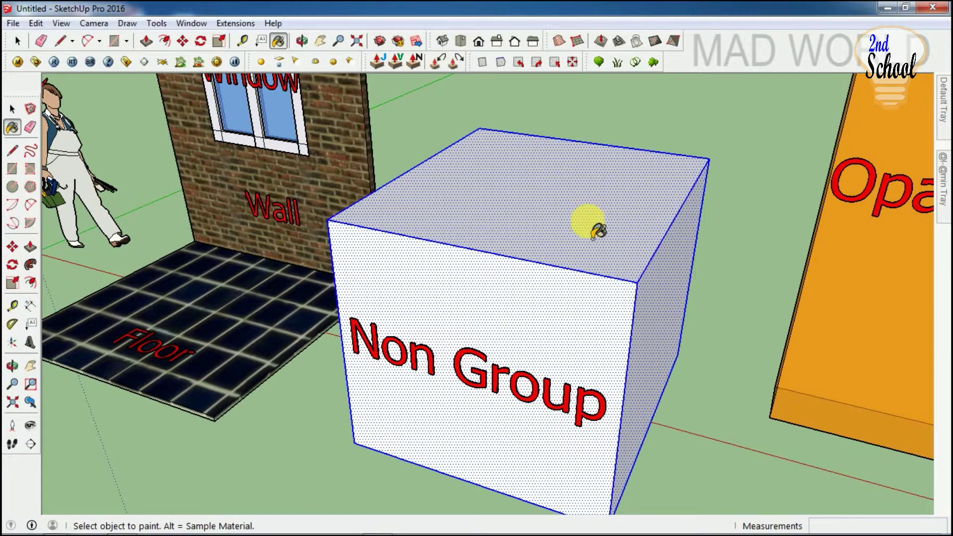
triple_click(586, 206)
Paint the whole selected cube SaddleBrown and orbit to inspect the result.
key("b")
scroll(494, 249, "up", 1)
scroll(494, 248, "down", 1)
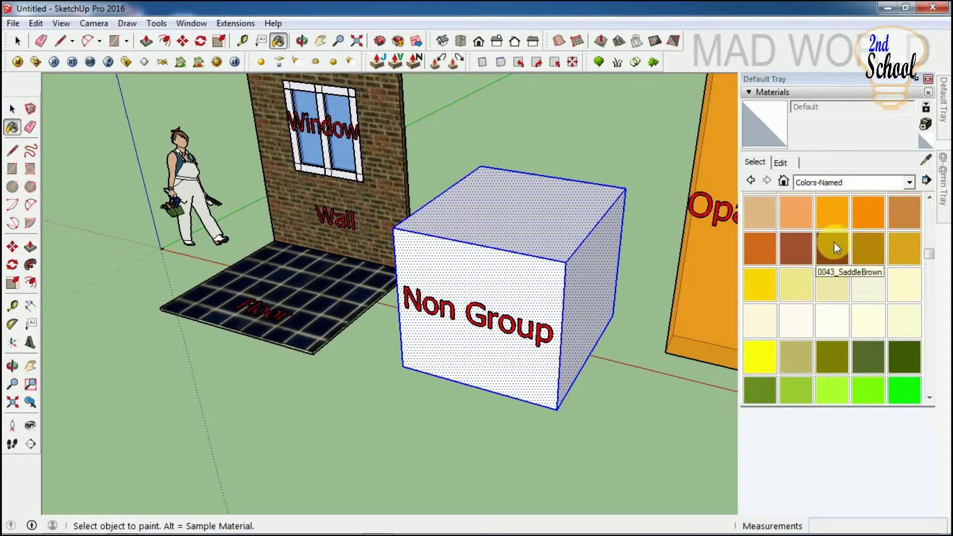
left_click(556, 213)
key("space")
mouse_move(566, 211)
middle_mouse_down()
mouse_move(502, 213)
mouse_move(525, 253)
middle_mouse_up()
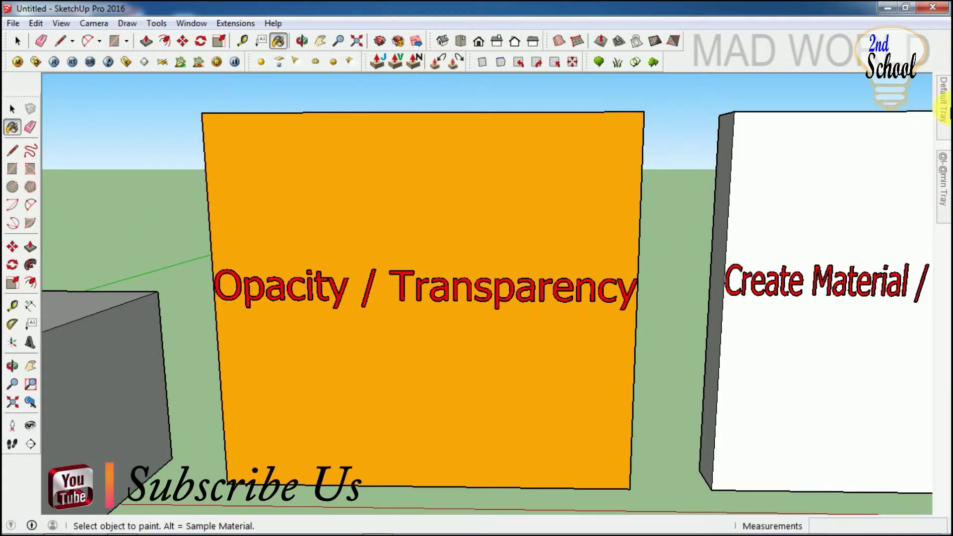
left_click(944, 100)
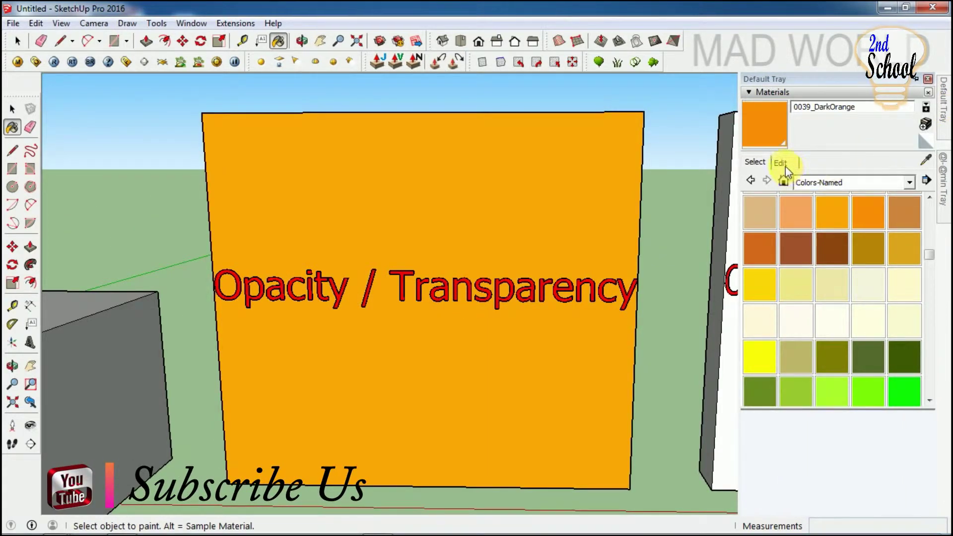
Lower the 0039_DarkOrange material's opacity to about 54 so the panel turns translucent.
left_click(782, 163)
left_click_drag(810, 377, 784, 379)
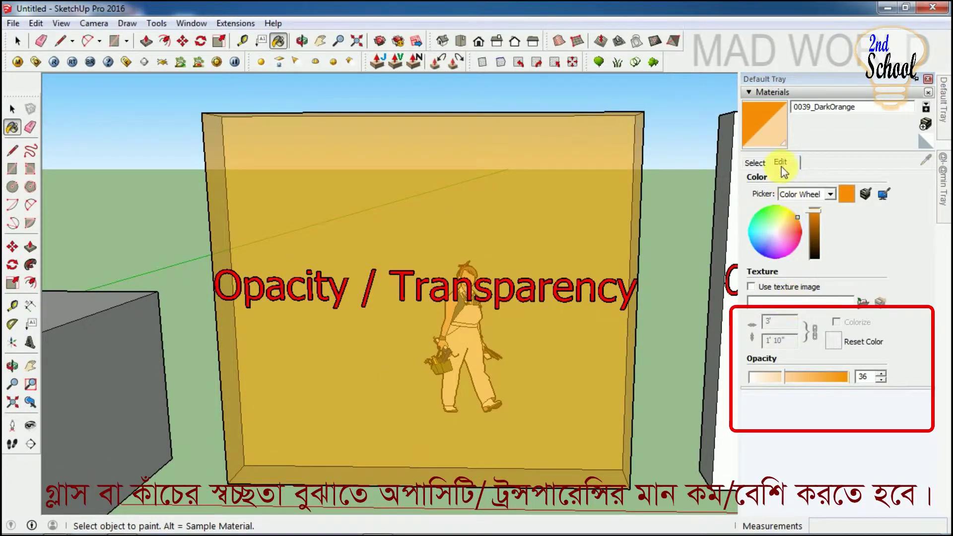
mouse_move(773, 380)
left_mouse_down()
mouse_move(752, 382)
mouse_move(839, 382)
mouse_move(801, 378)
left_mouse_up()
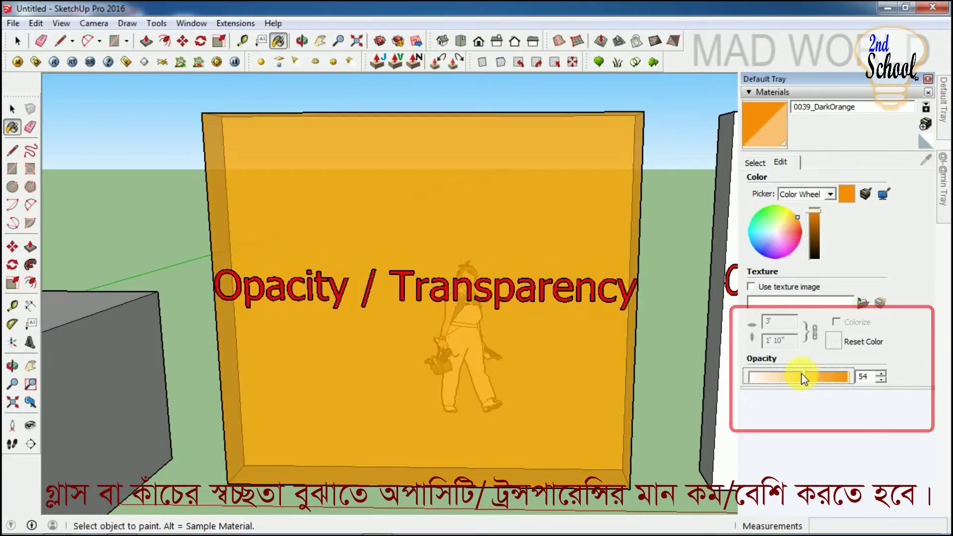
left_click(755, 162)
scroll(599, 237, "down", 2)
Sample the Tile Navy material from the tiled floor.
scroll(638, 208, "down", 2)
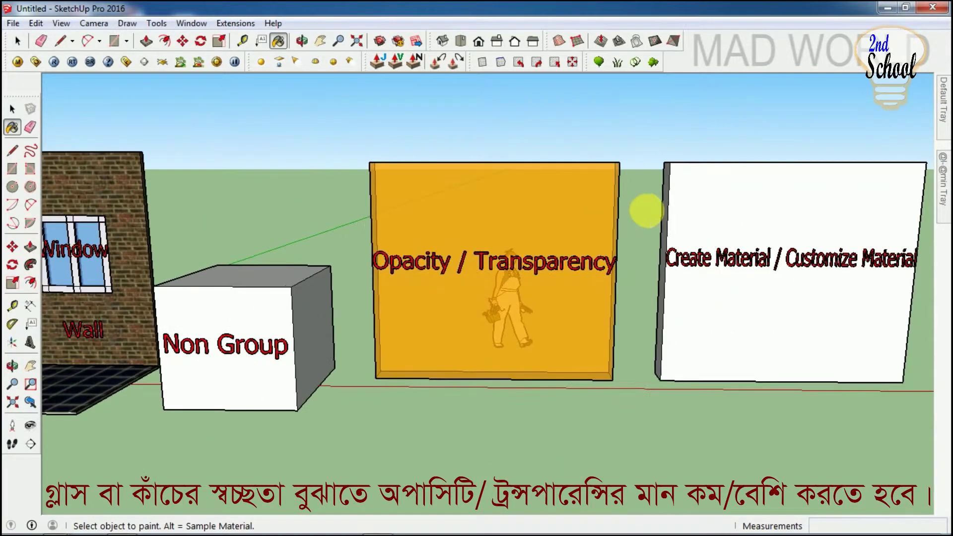
key("space")
scroll(487, 253, "down", 2)
scroll(499, 244, "down", 1)
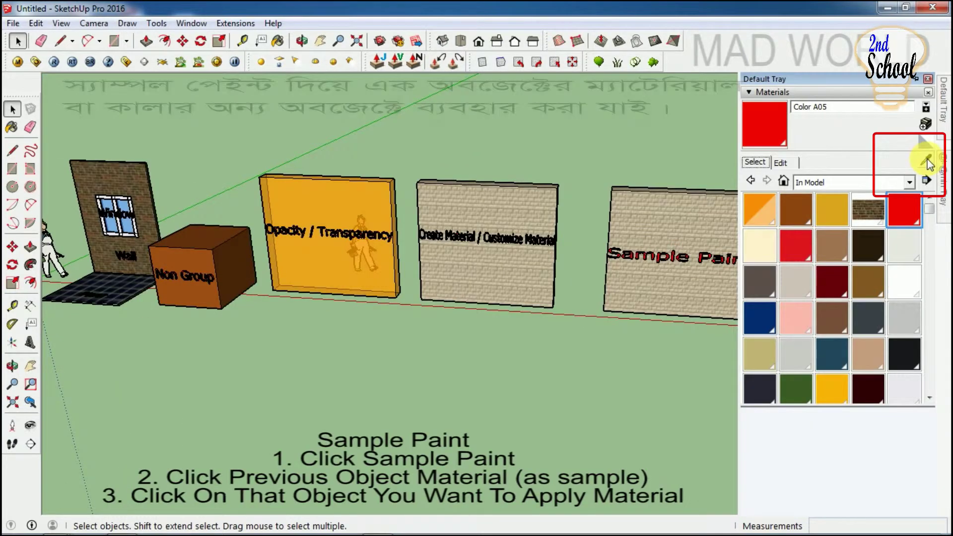
left_click(926, 164)
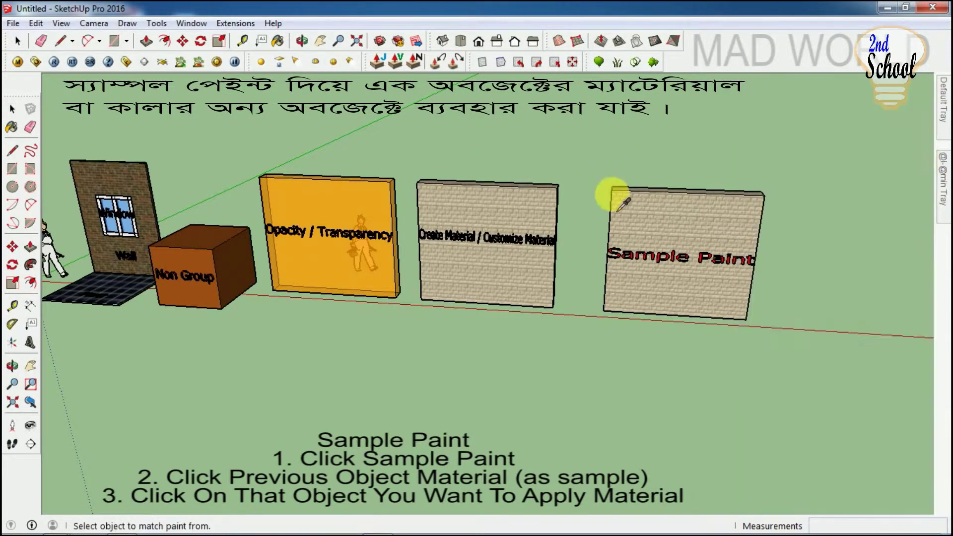
scroll(278, 234, "down", 1)
scroll(299, 239, "up", 2)
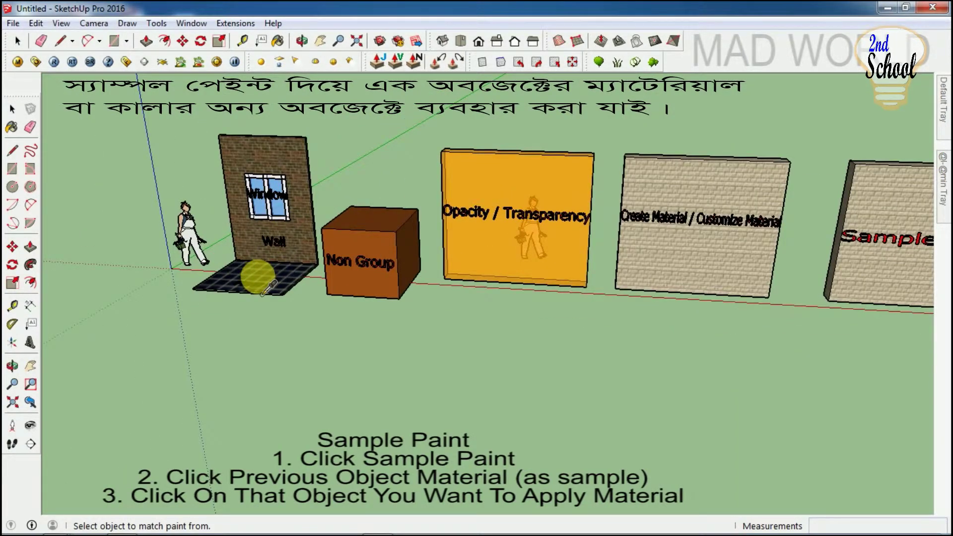
left_click(278, 221)
Apply the sampled Tile Navy material to the Sample Paint panel.
scroll(392, 213, "down", 1)
scroll(653, 219, "up", 2)
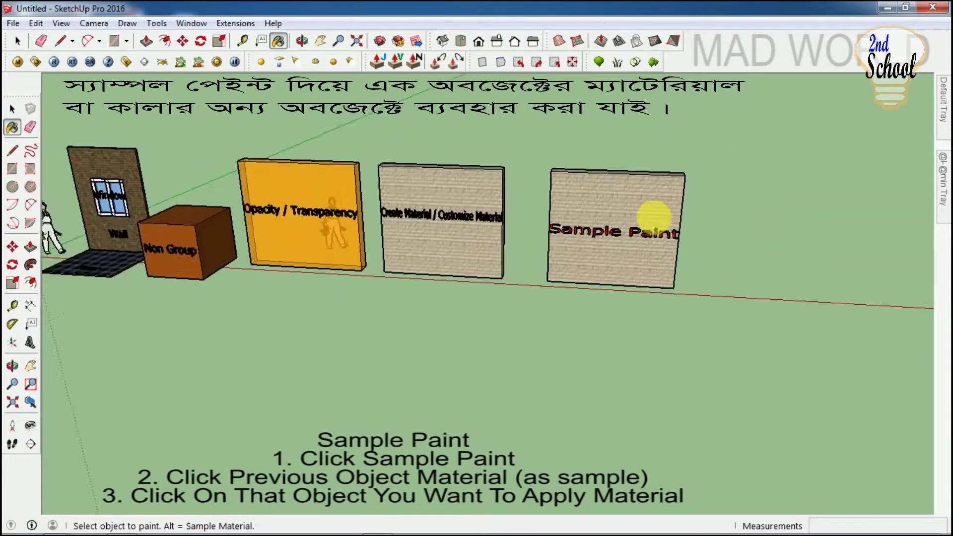
scroll(641, 216, "up", 1)
scroll(619, 211, "up", 1)
left_click(619, 208)
scroll(623, 211, "down", 1)
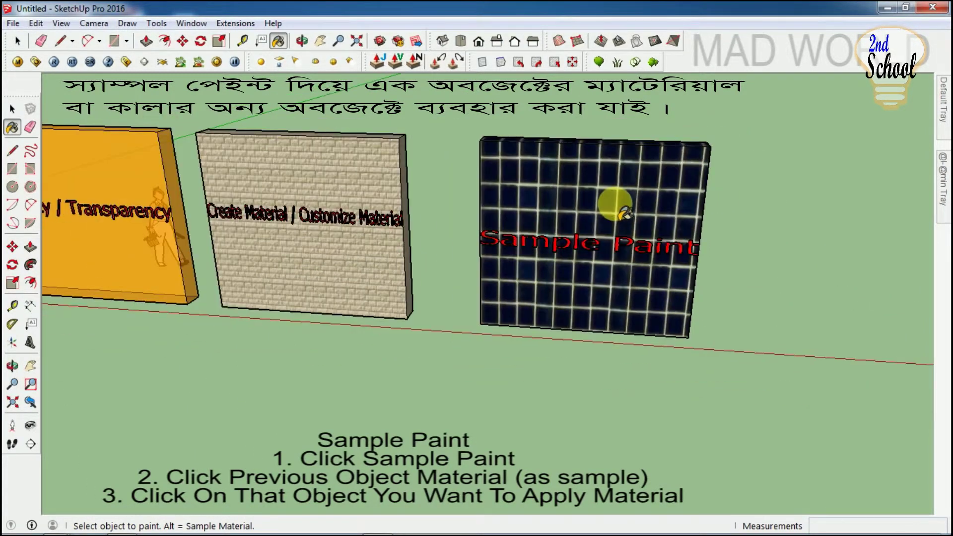
scroll(625, 212, "down", 1)
scroll(628, 203, "down", 1)
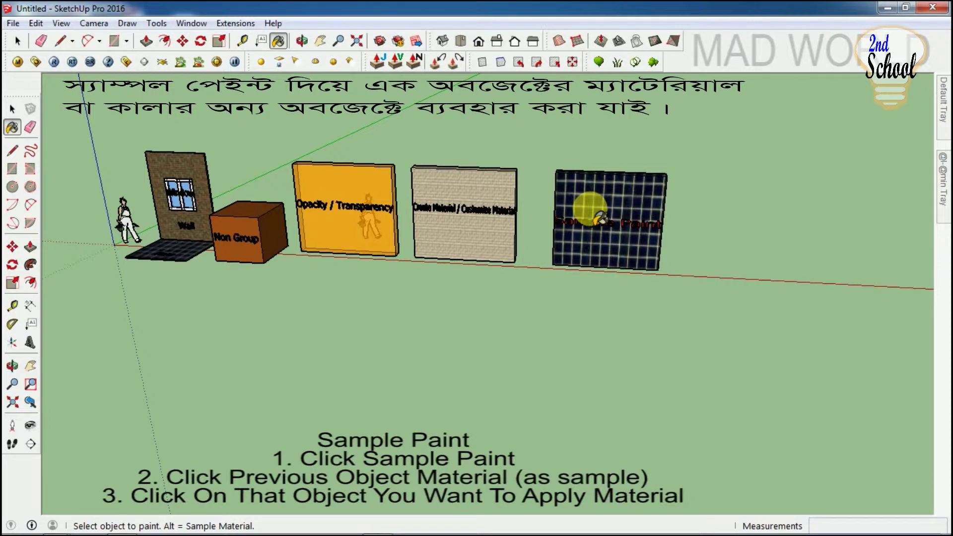
Re-sample the navy material from the Sample Paint panel and apply it again.
left_click(948, 104)
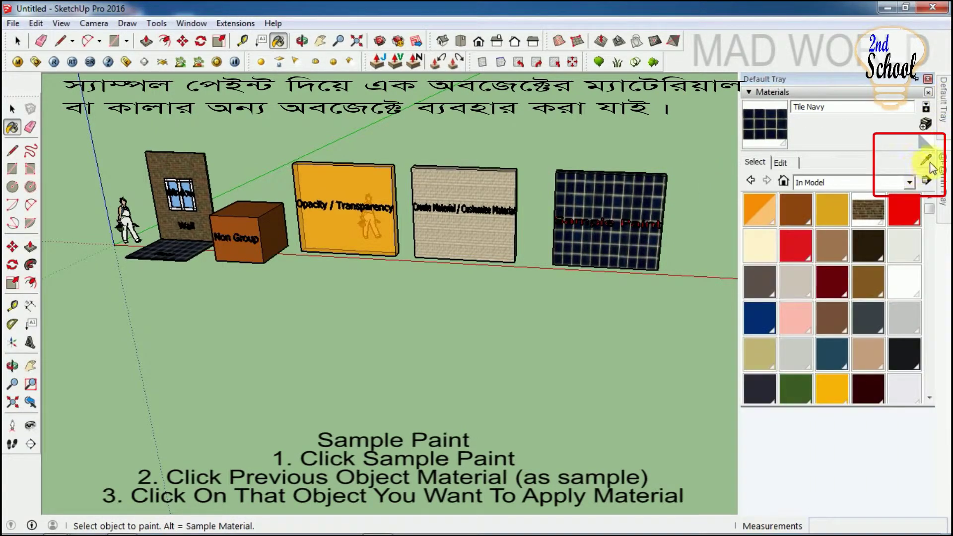
left_click(926, 159)
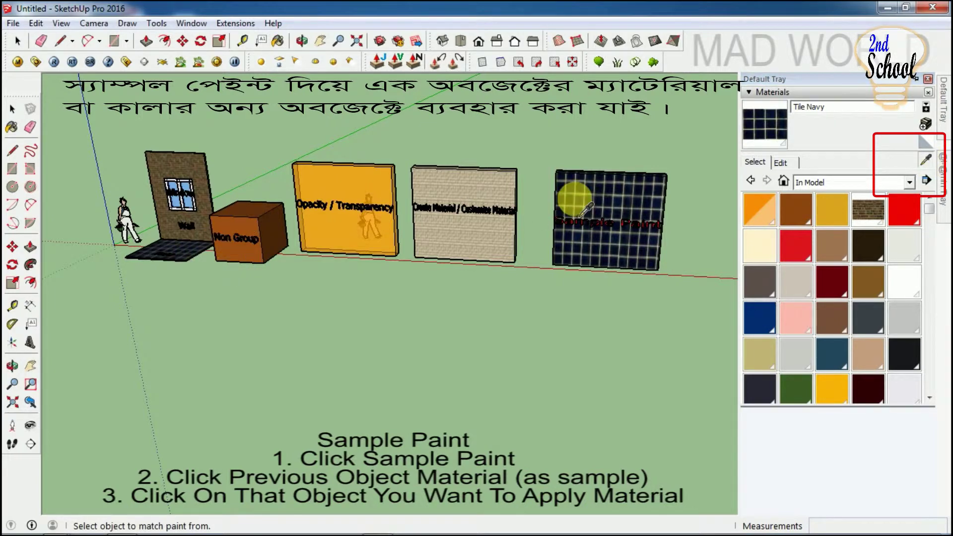
left_click(617, 201)
scroll(620, 206, "up", 1)
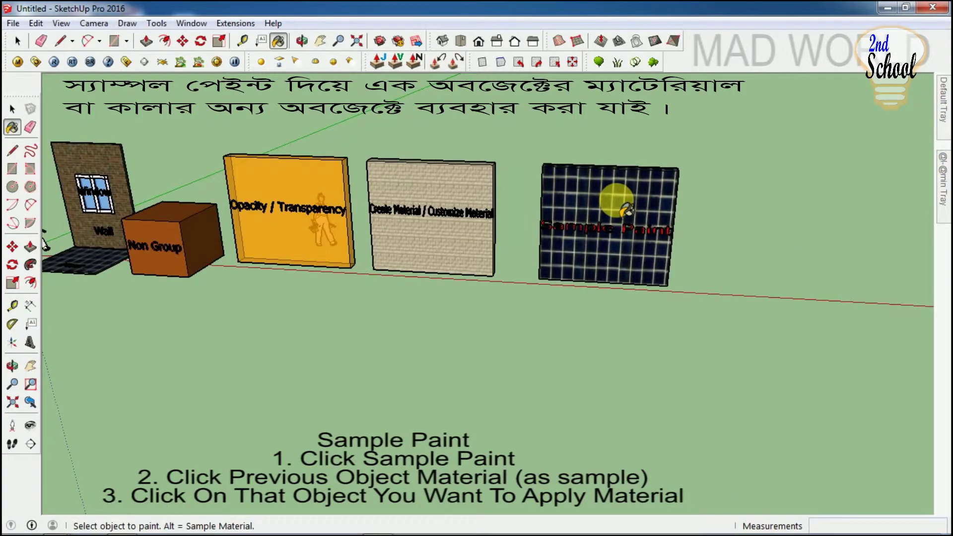
left_click(49, 134)
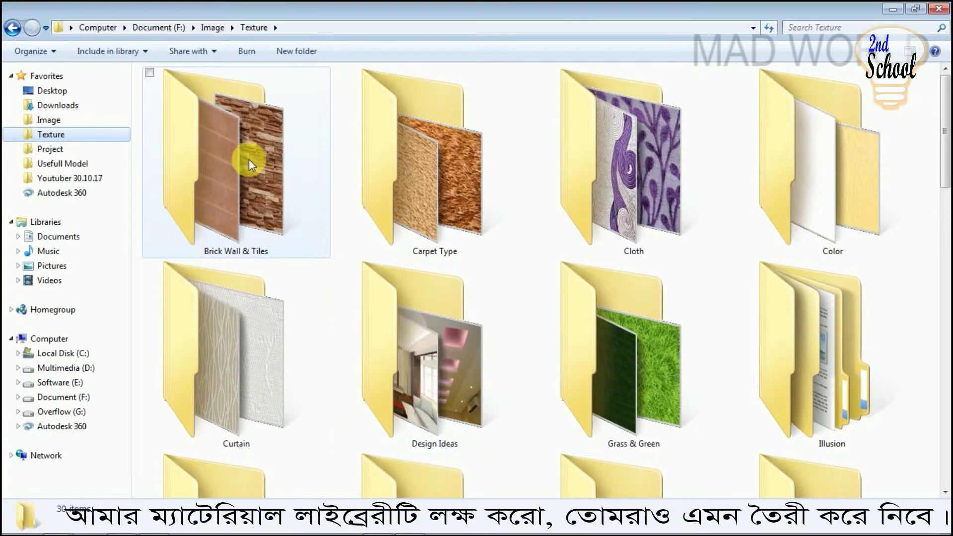
double_click(249, 159)
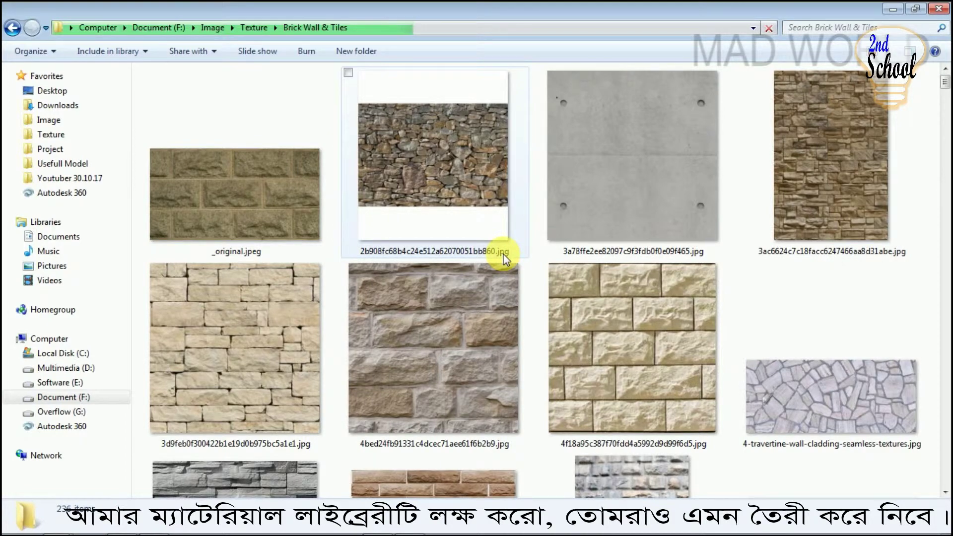
scroll(471, 323, "down", 3)
scroll(470, 323, "down", 10)
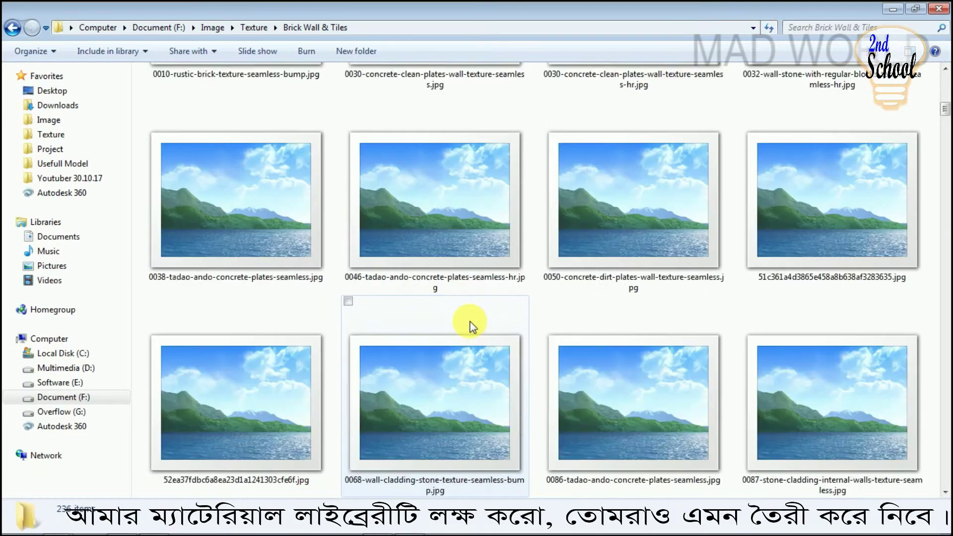
scroll(471, 325, "down", 3)
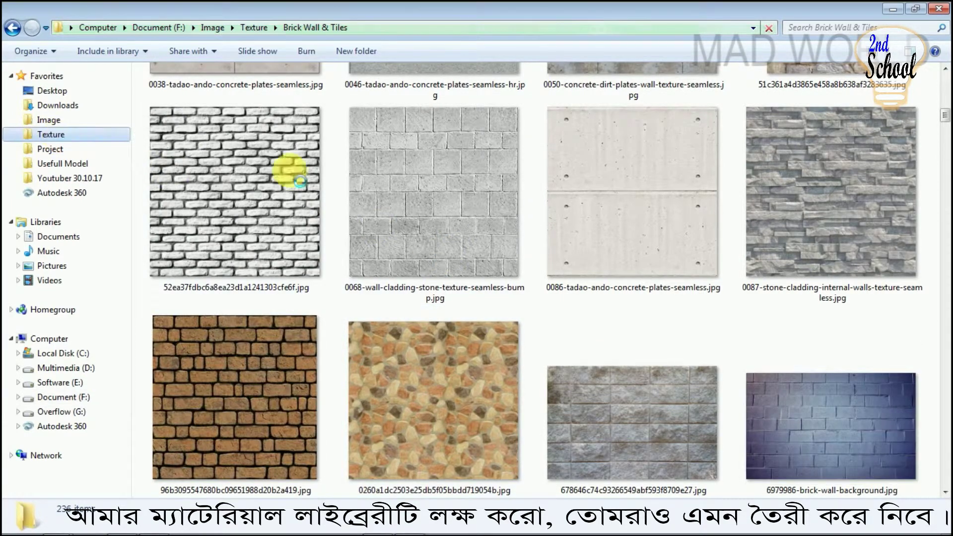
key("BackSpace")
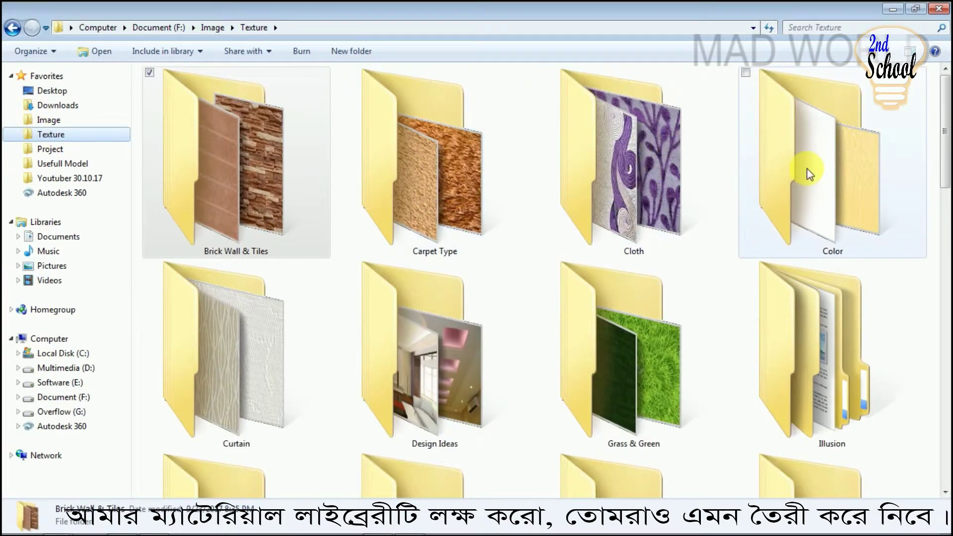
double_click(809, 169)
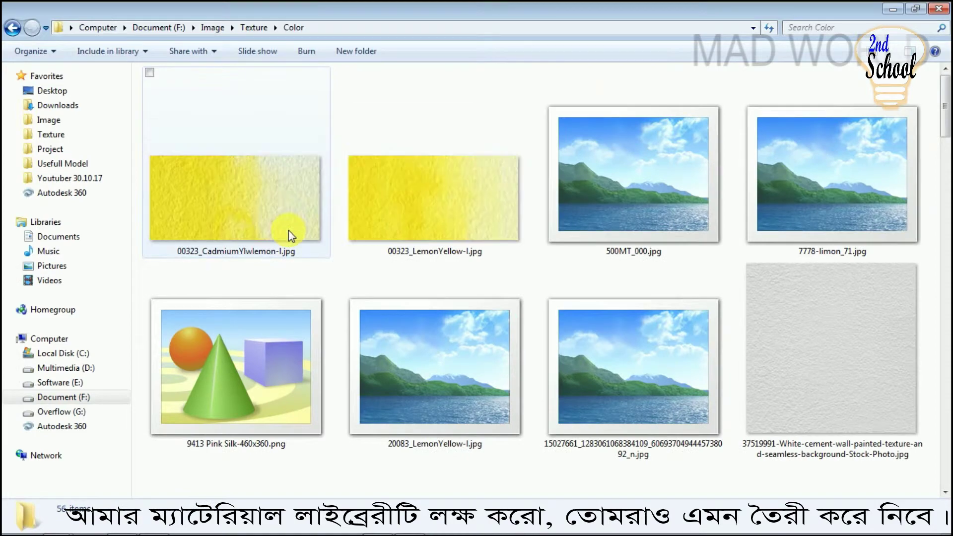
scroll(377, 238, "down", 3)
scroll(377, 238, "down", 2)
scroll(376, 238, "down", 3)
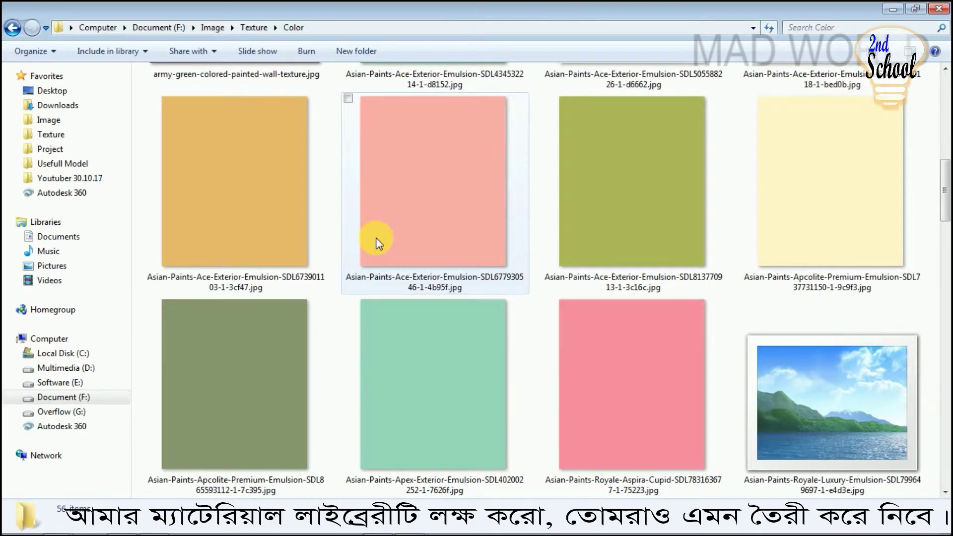
scroll(376, 237, "down", 3)
scroll(376, 237, "down", 3)
scroll(376, 237, "down", 3)
scroll(376, 238, "down", 3)
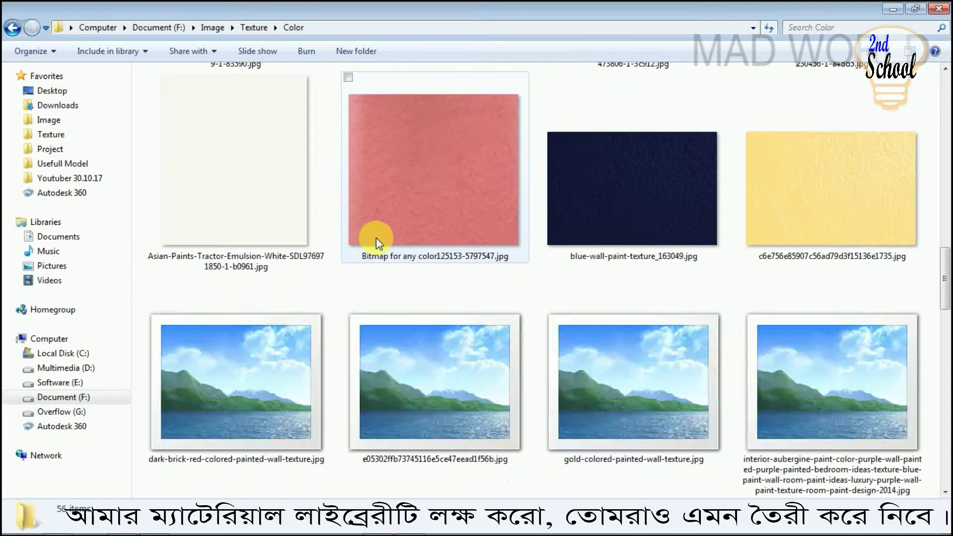
scroll(376, 238, "down", 3)
left_click(20, 32)
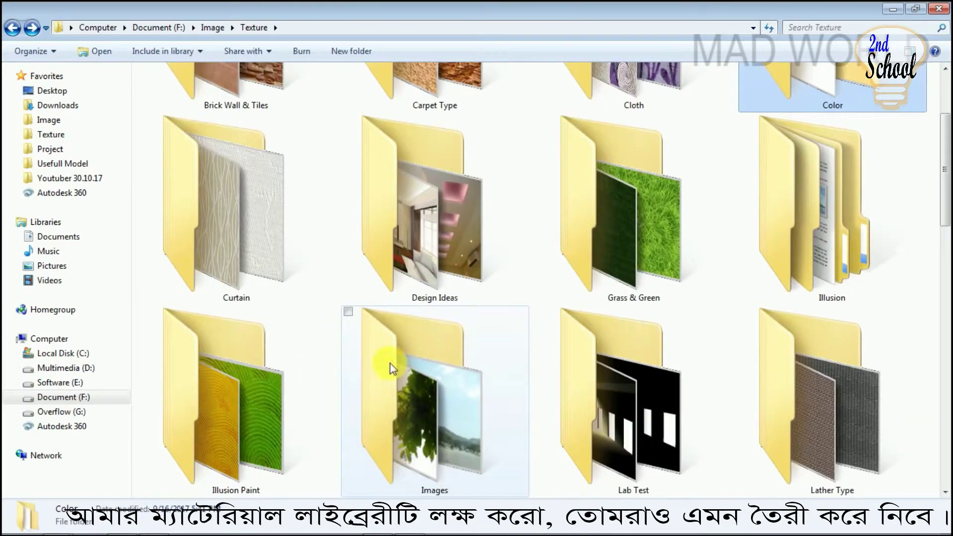
double_click(240, 374)
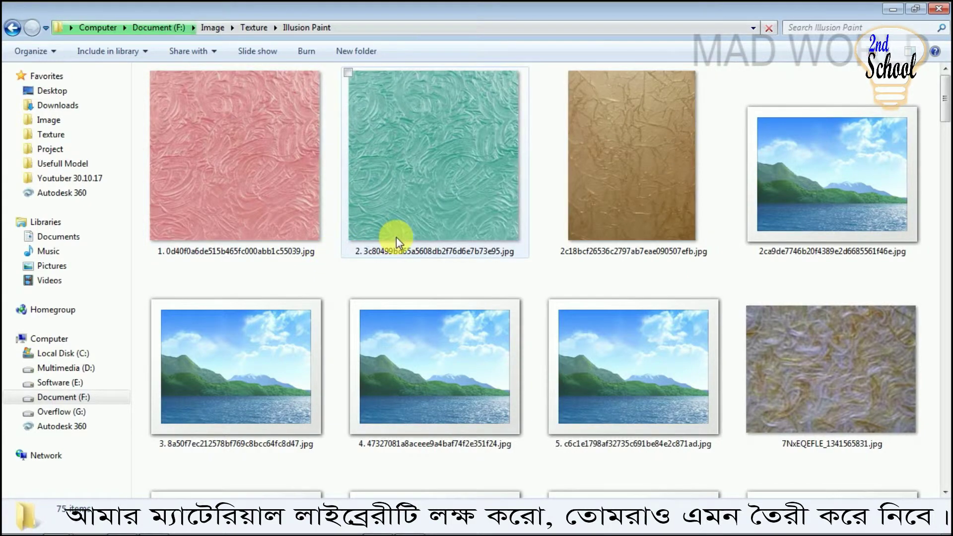
scroll(396, 237, "down", 3)
scroll(397, 236, "down", 4)
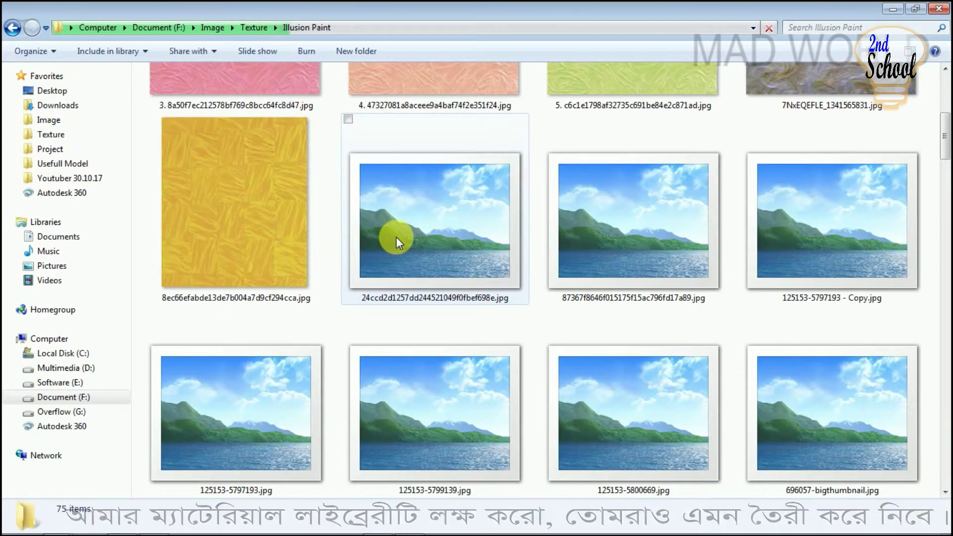
scroll(396, 237, "down", 5)
scroll(397, 237, "down", 3)
scroll(397, 237, "down", 3)
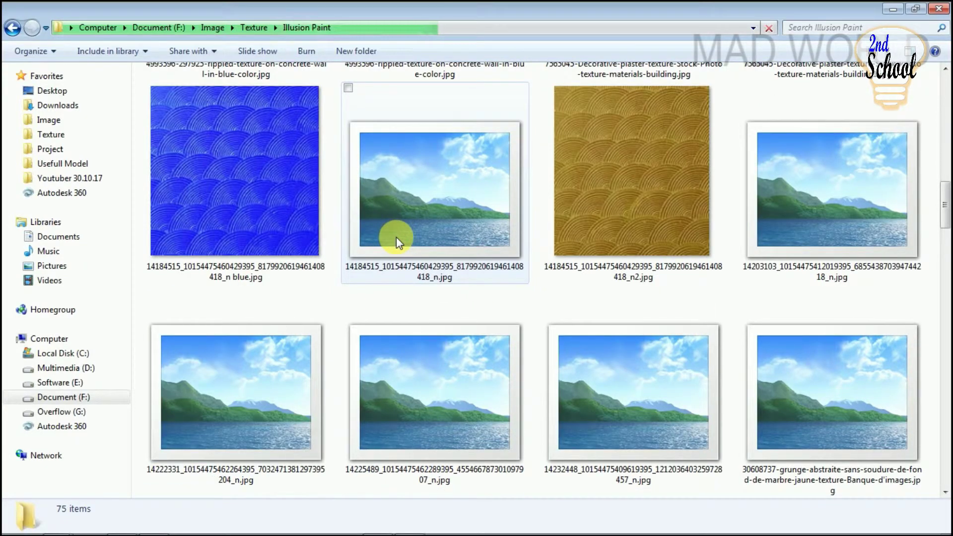
scroll(396, 237, "down", 3)
scroll(396, 237, "up", 6)
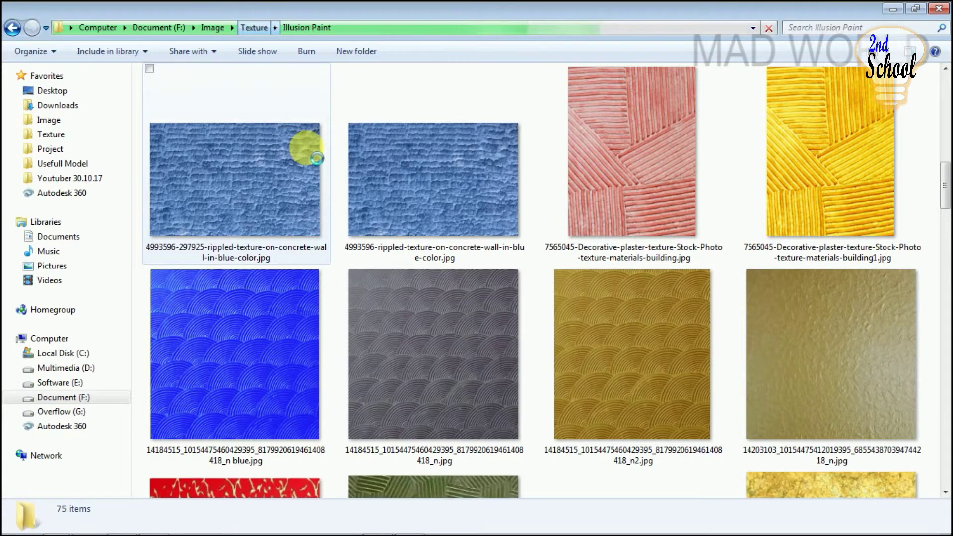
key("BackSpace")
scroll(369, 365, "down", 5)
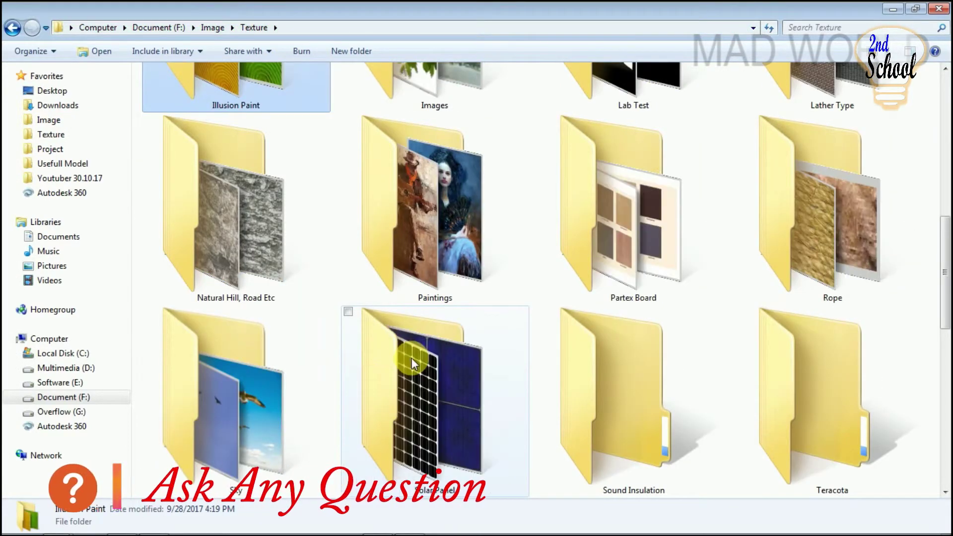
Browse the Tin or Roof or Shutter folder, then return to the Texture folder.
scroll(405, 360, "down", 3)
left_click(430, 392)
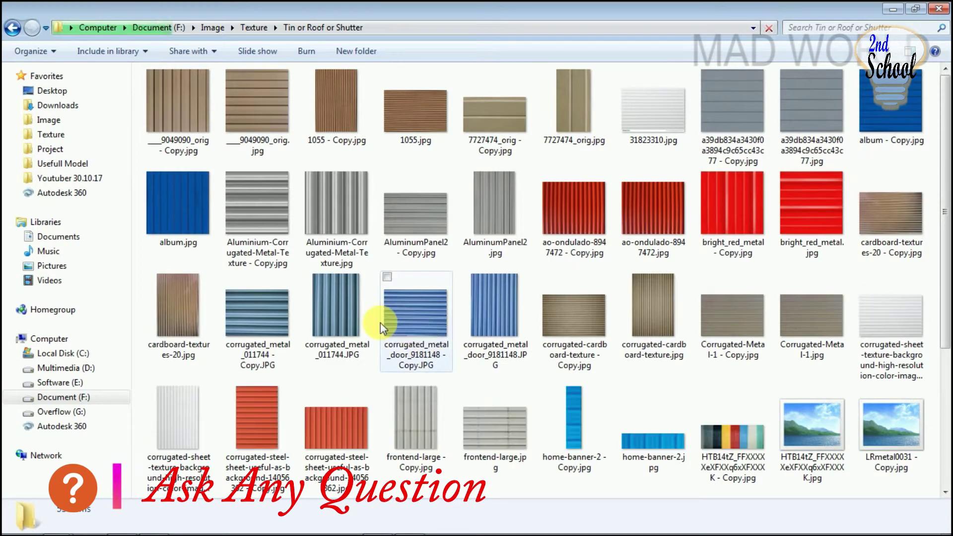
left_click(254, 28)
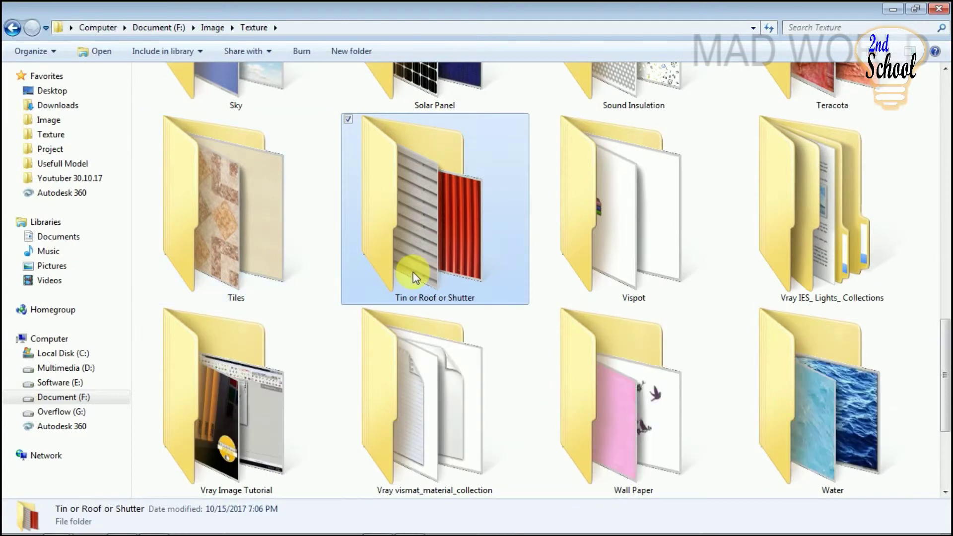
Open the Wood texture folder and switch its view to Large icons.
scroll(413, 272, "down", 3)
double_click(216, 377)
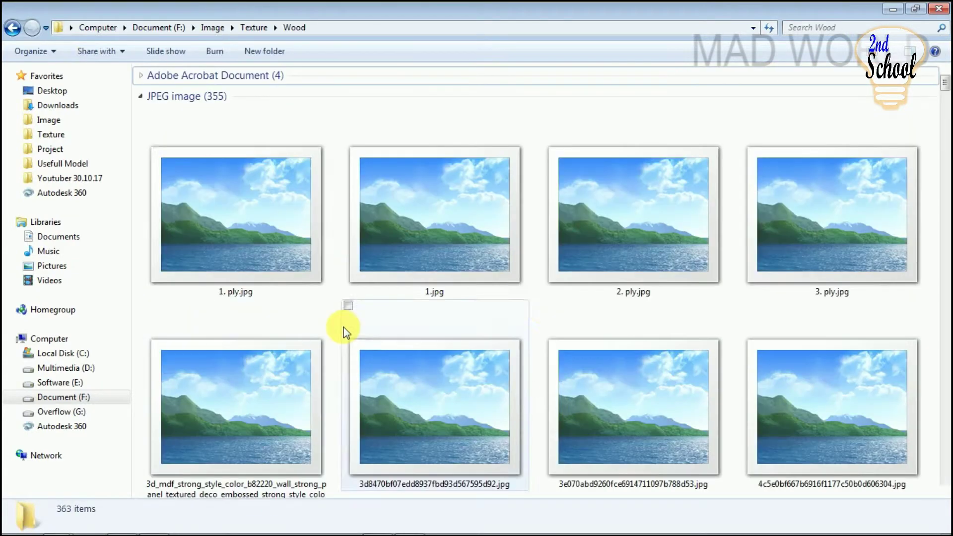
right_click(536, 299)
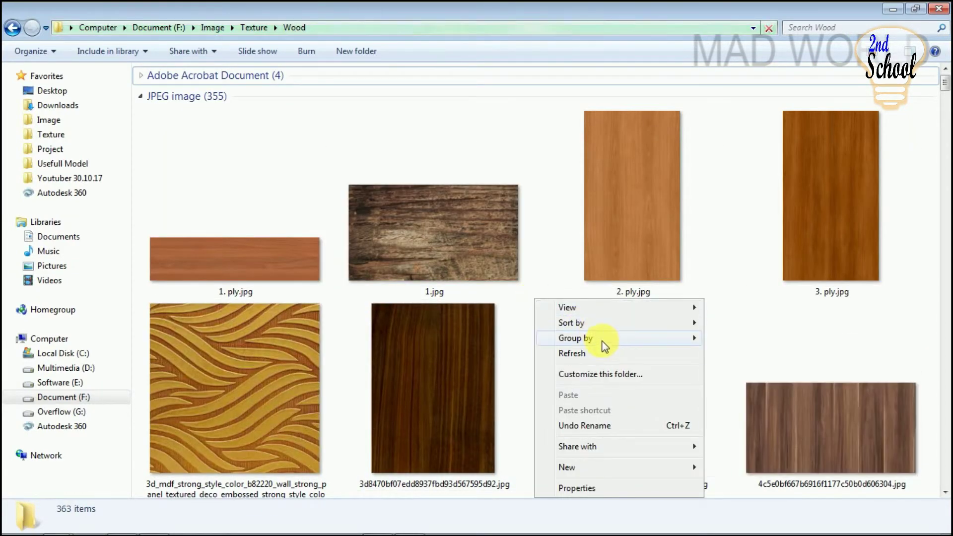
left_click(714, 320)
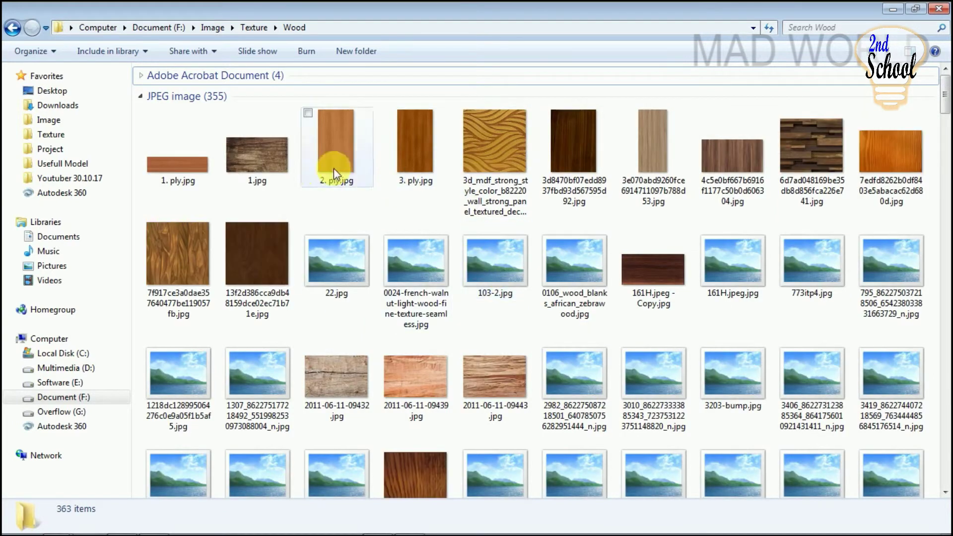